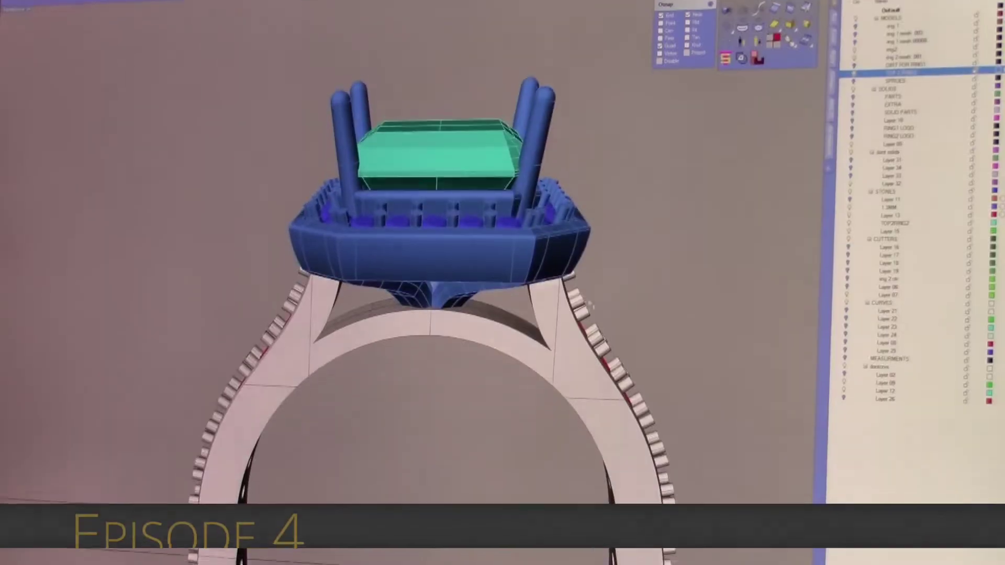
# Draw two crossing diagonal lines above the center stone, each joining the tips of opposite prongs
pyautogui.moveTo(590, 305); pyautogui.dragTo(550, 251, button='right')
pyautogui.scroll(2, 549, 251)
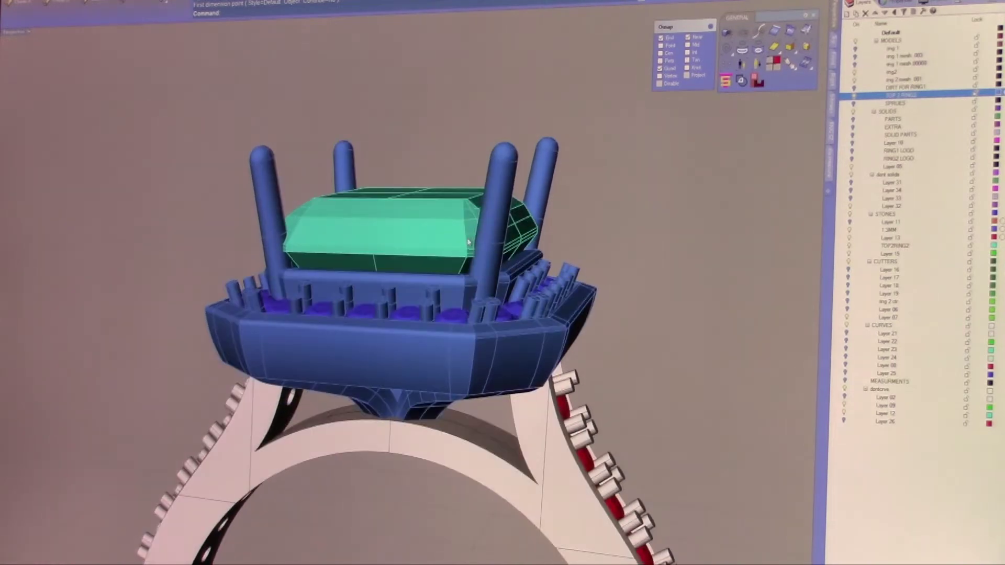
pyautogui.moveTo(548, 259); pyautogui.dragTo(508, 268, button='right')
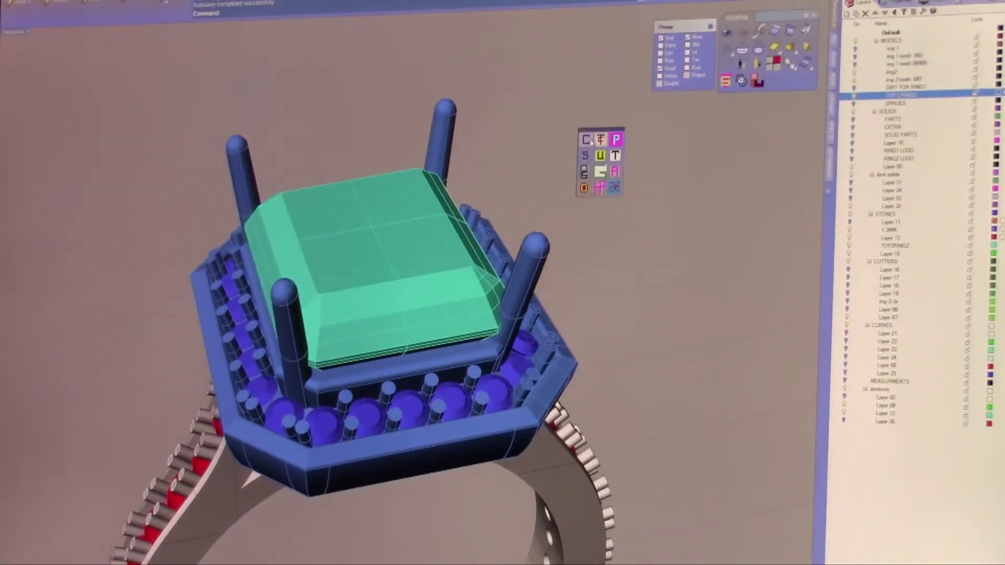
pyautogui.click(588, 140)
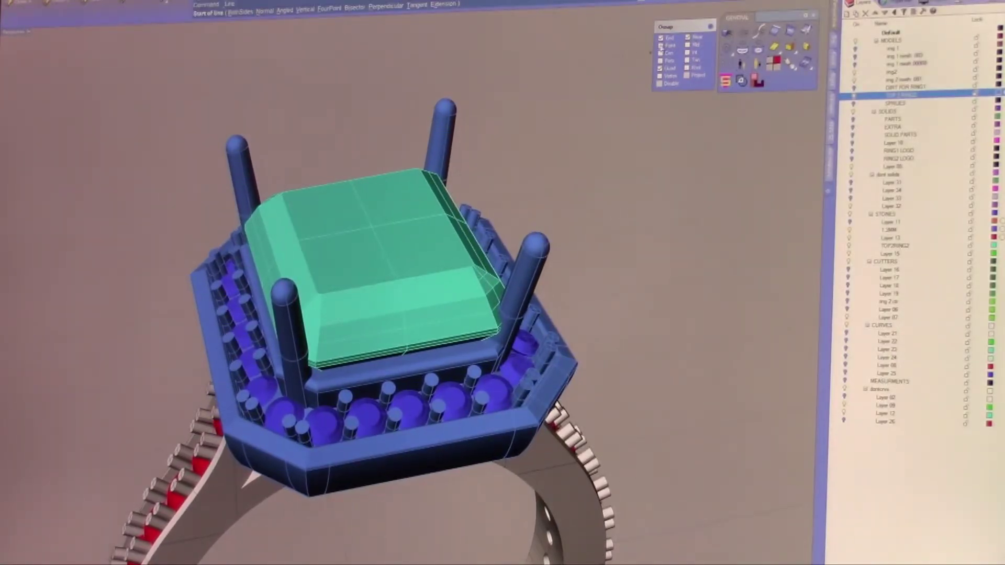
pyautogui.click(446, 100)
pyautogui.click(284, 281)
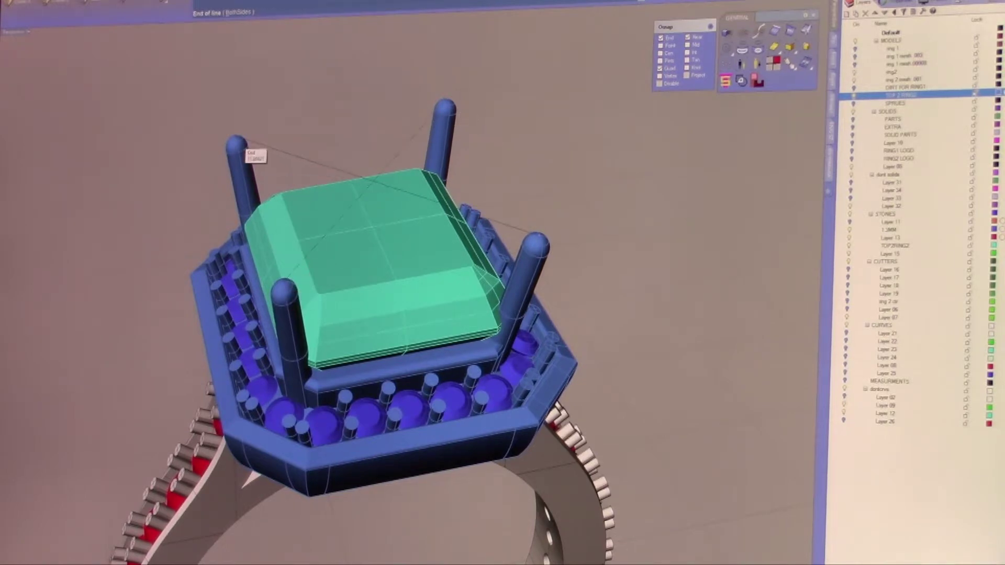
pyautogui.click(239, 140)
pyautogui.moveTo(457, 230); pyautogui.dragTo(460, 211, button='right')
pyautogui.keyDown('shift'); pyautogui.moveTo(530, 214); pyautogui.dragTo(554, 255, button='right'); pyautogui.keyUp('shift')
pyautogui.scroll(6, 563, 253)
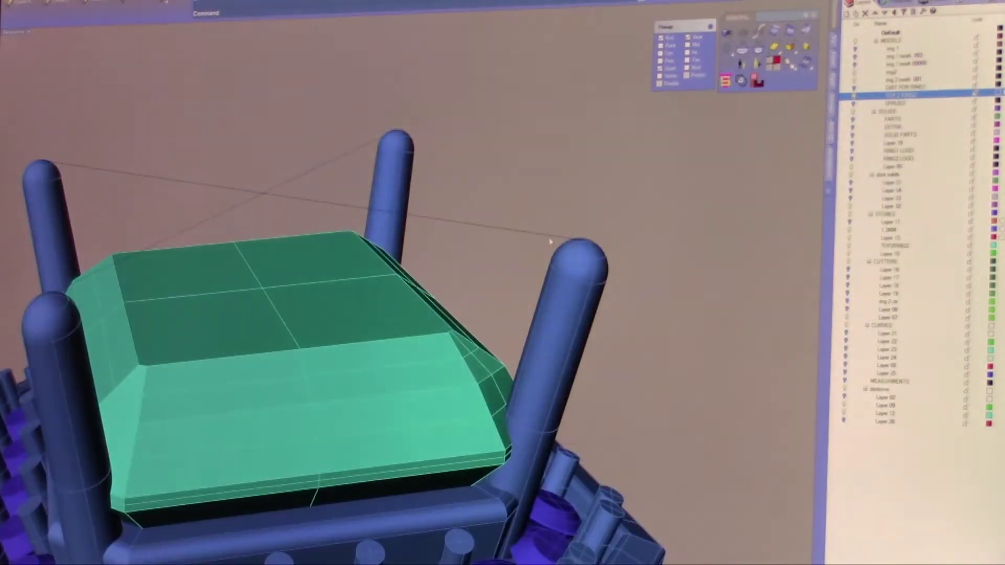
pyautogui.moveTo(615, 229); pyautogui.dragTo(619, 244, button='right')
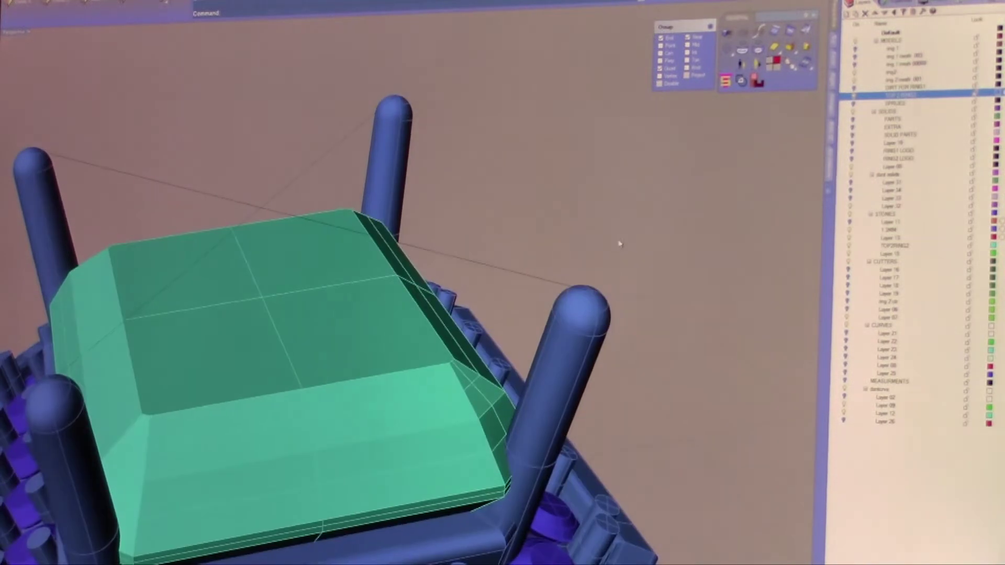
# Select the two crossing lines between the prong tips and turn them into pipes
pyautogui.middleClick(633, 158)
pyautogui.moveTo(239, 178); pyautogui.dragTo(231, 139, button='right')
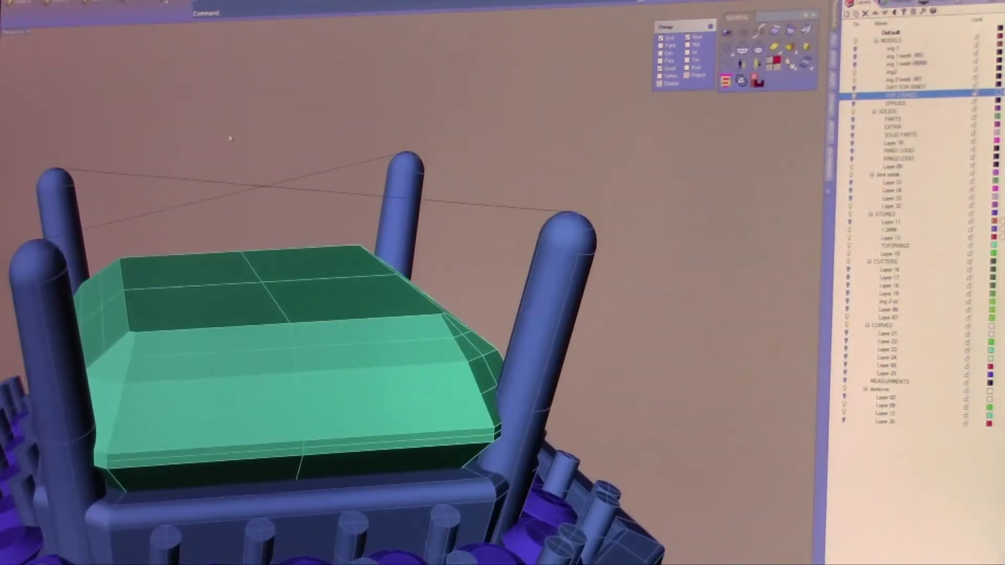
pyautogui.moveTo(270, 204); pyautogui.dragTo(251, 173)
pyautogui.middleClick(602, 153)
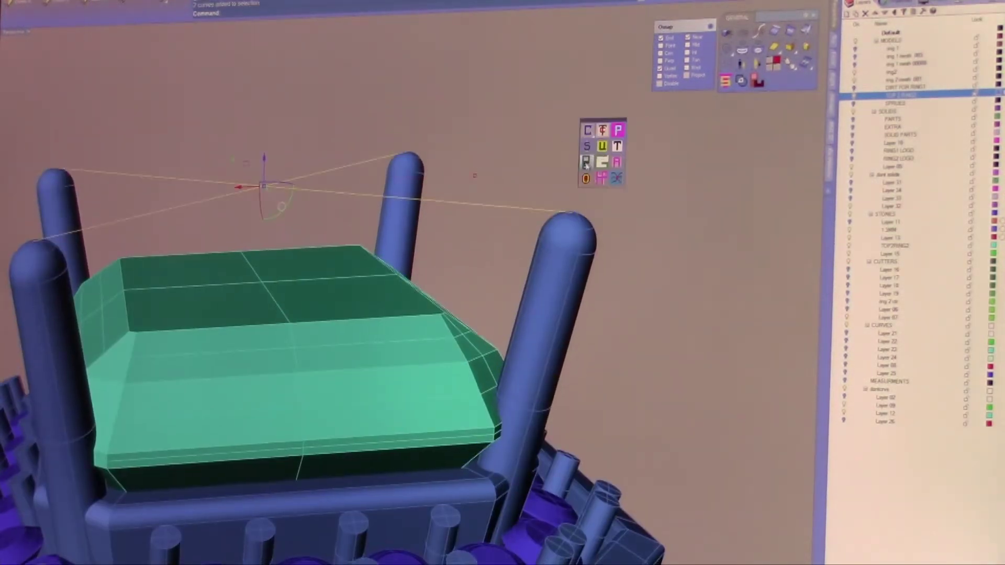
pyautogui.click(586, 163)
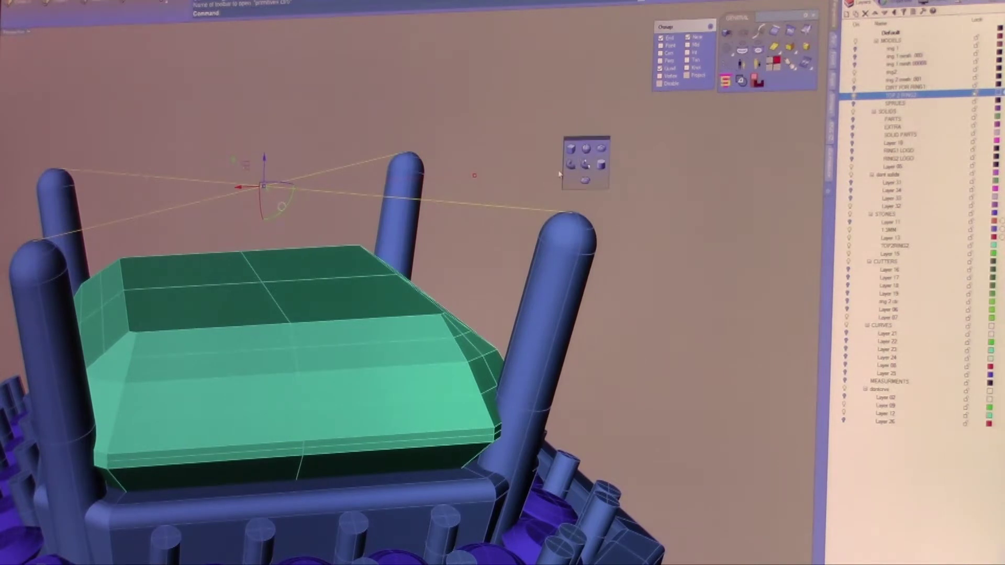
pyautogui.click(571, 164)
pyautogui.click(268, 12)
pyautogui.press('Return')
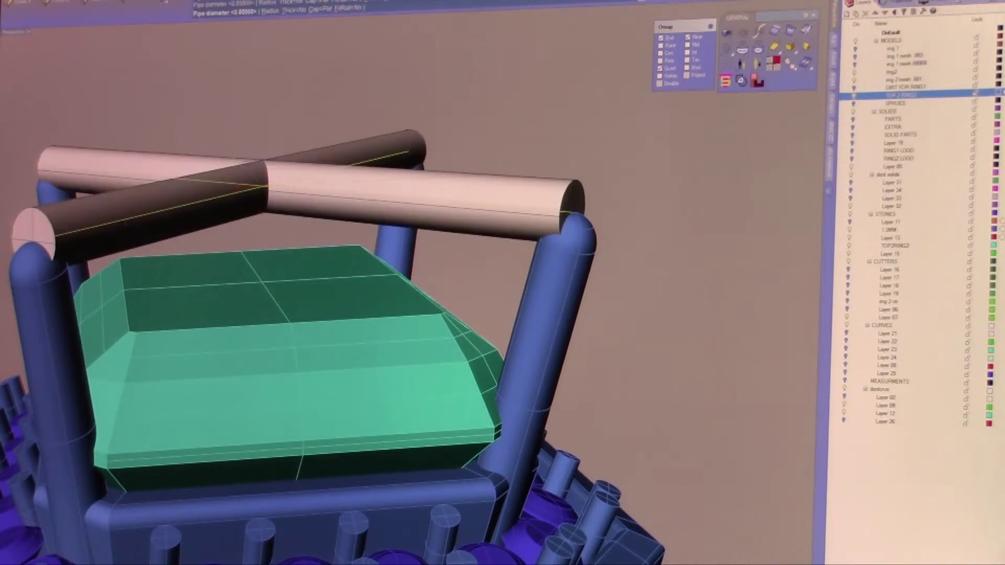
pyautogui.press('Return')
pyautogui.scroll(-7, 639, 247)
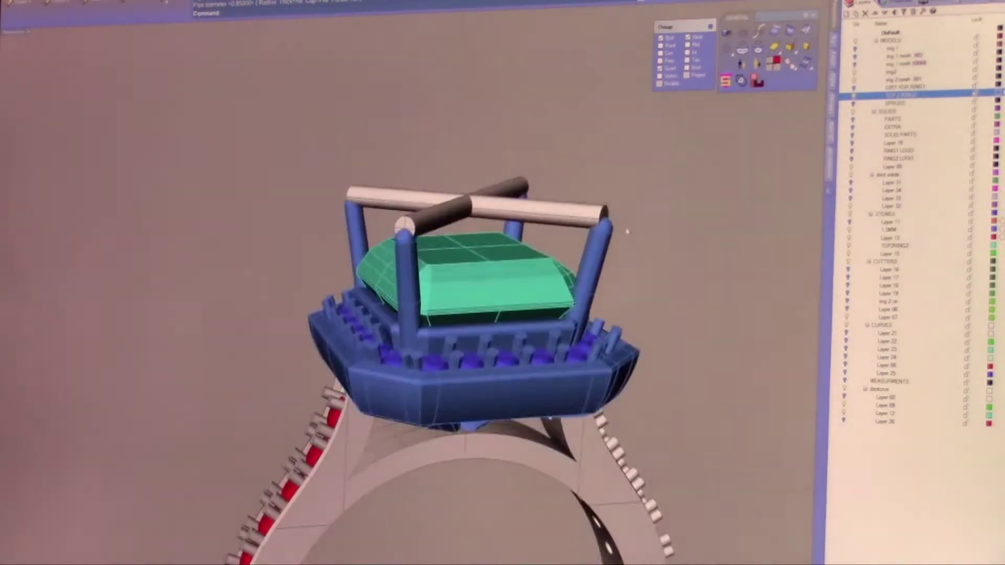
# Select the ring's head with its prongs and the crossing pipes, and Boolean-union them into one solid
pyautogui.moveTo(626, 228); pyautogui.dragTo(611, 140, button='right')
pyautogui.moveTo(296, 233); pyautogui.dragTo(296, 233)
pyautogui.middleClick(390, 129)
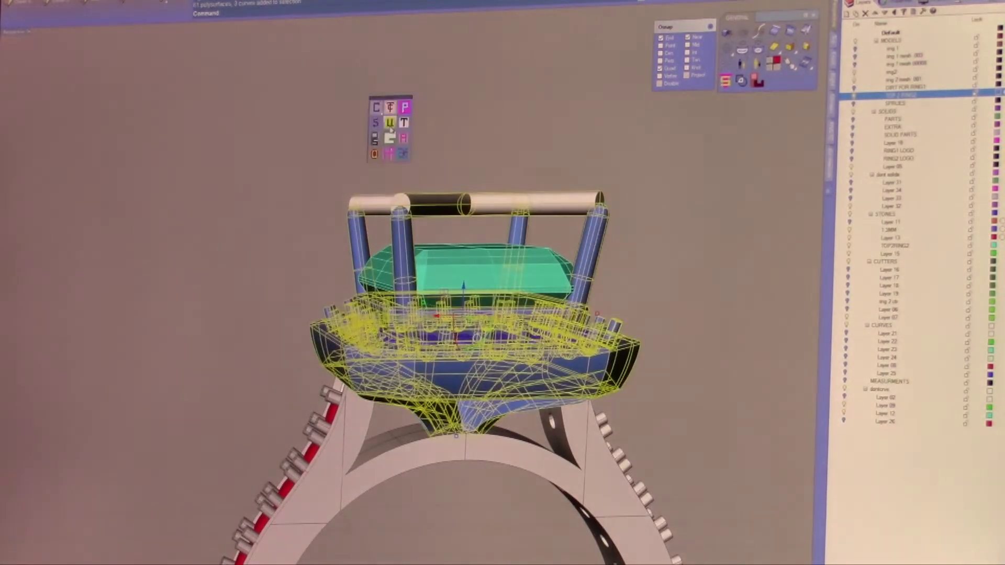
pyautogui.click(386, 127)
pyautogui.click(391, 111)
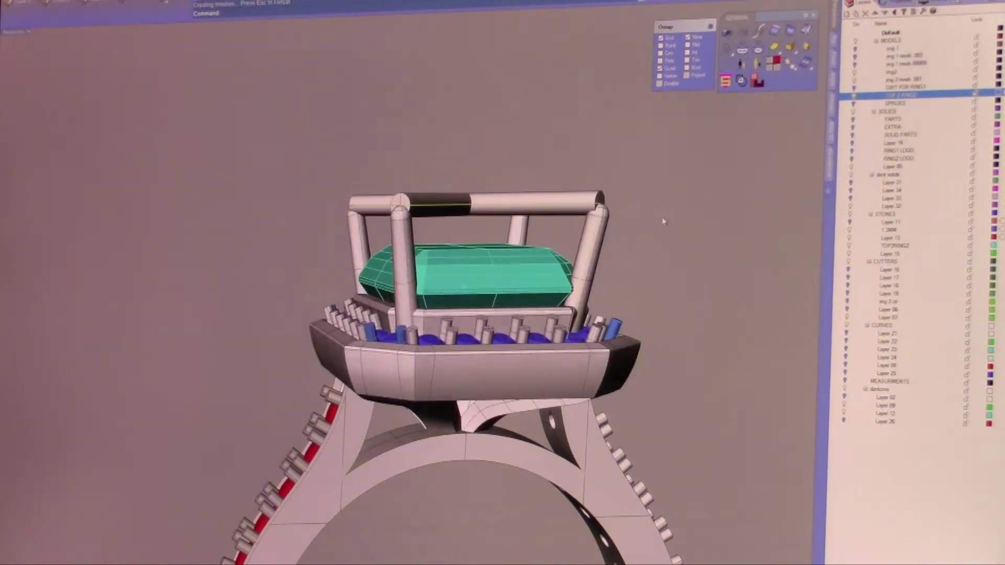
pyautogui.click(464, 318)
pyautogui.scroll(5, 575, 283)
pyautogui.moveTo(575, 282); pyautogui.dragTo(675, 279, button='right')
pyautogui.click(654, 245)
pyautogui.moveTo(652, 244); pyautogui.dragTo(349, 157, button='right')
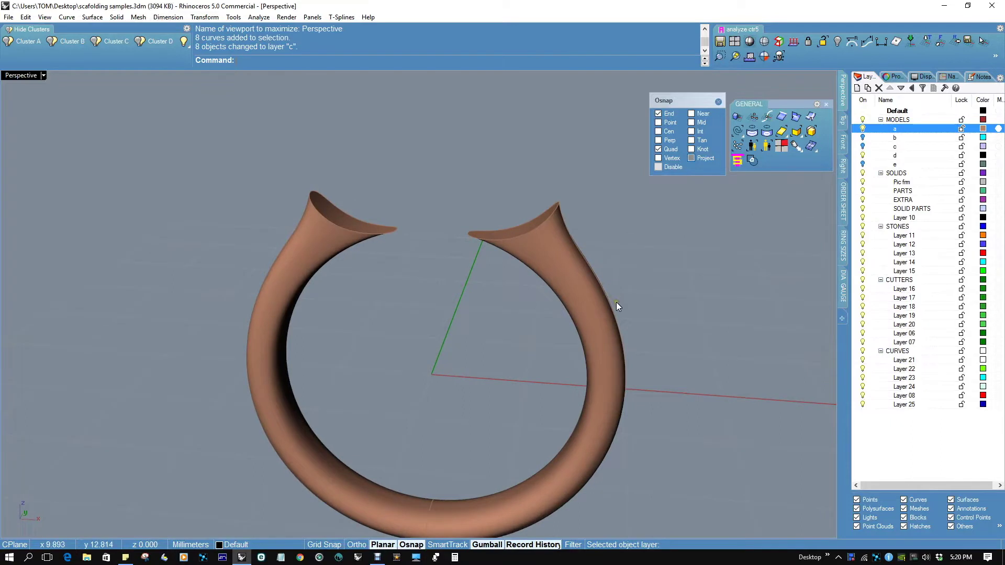
# Draw a horizontal line on both sides of origin 0 in the front view and raise it to bridge the shank below its open shoulders
pyautogui.moveTo(651, 310); pyautogui.dragTo(640, 285, button='right')
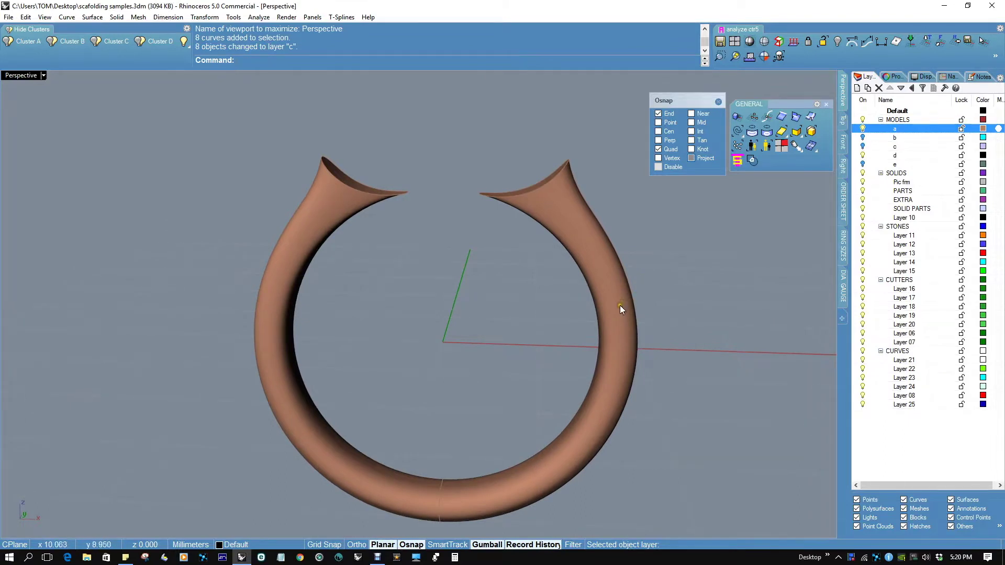
pyautogui.moveTo(620, 306); pyautogui.dragTo(570, 326, button='right')
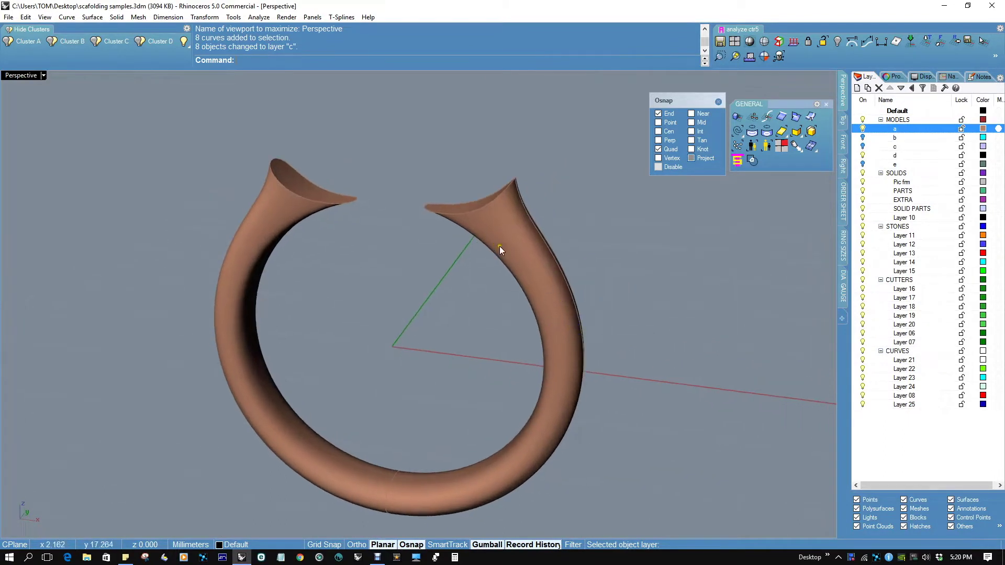
pyautogui.moveTo(592, 203); pyautogui.dragTo(630, 350, button='right')
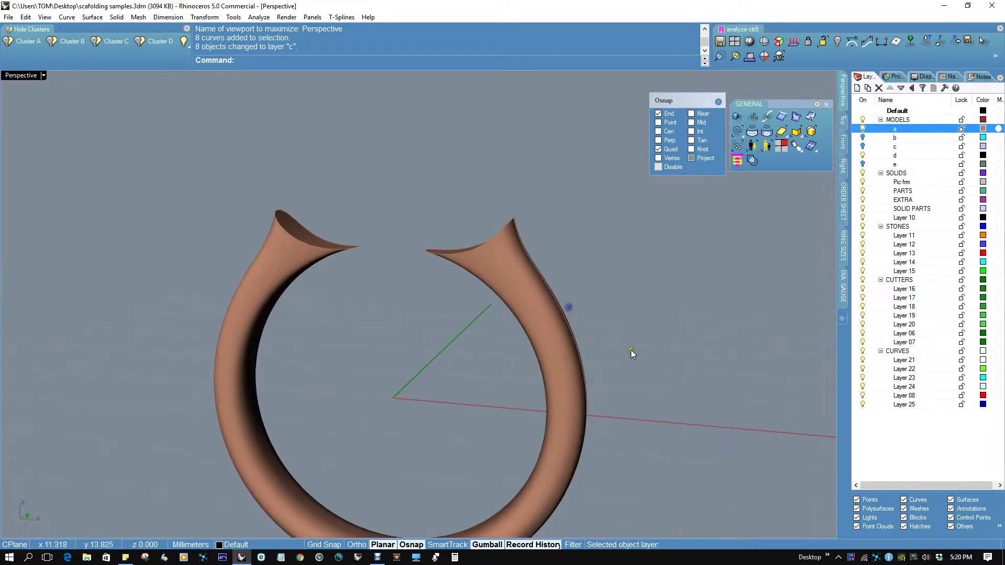
pyautogui.moveTo(464, 322); pyautogui.dragTo(413, 298, button='right')
pyautogui.hotkey('ctrl', 'F2')
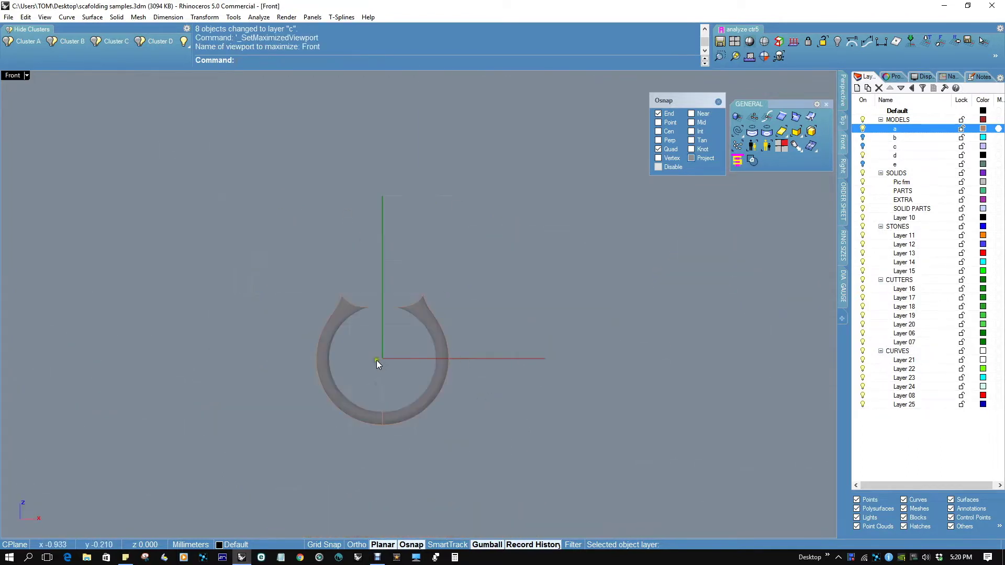
pyautogui.scroll(4, 413, 303)
pyautogui.middleClick(421, 284)
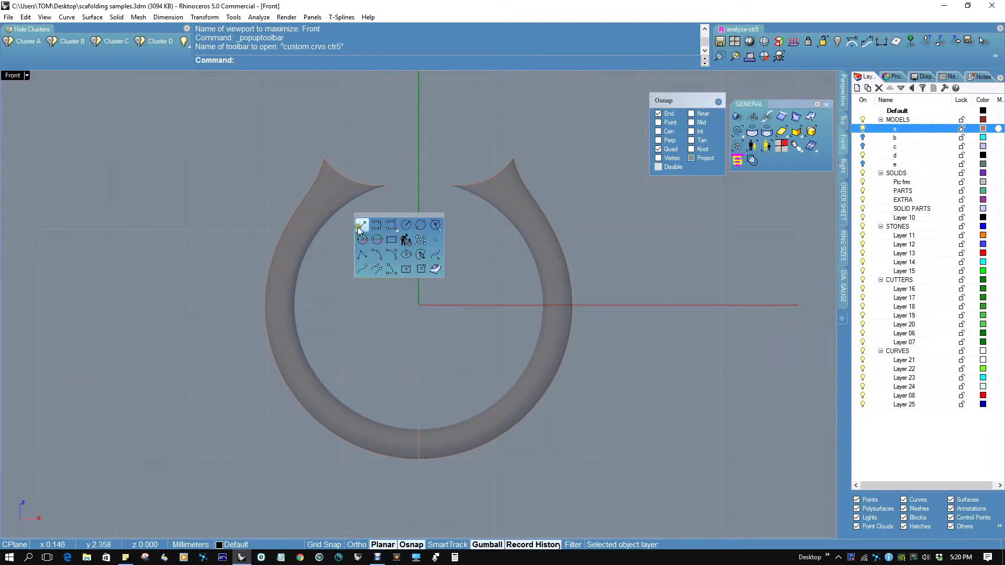
pyautogui.click(378, 241)
pyautogui.write('0')
pyautogui.press('Return')
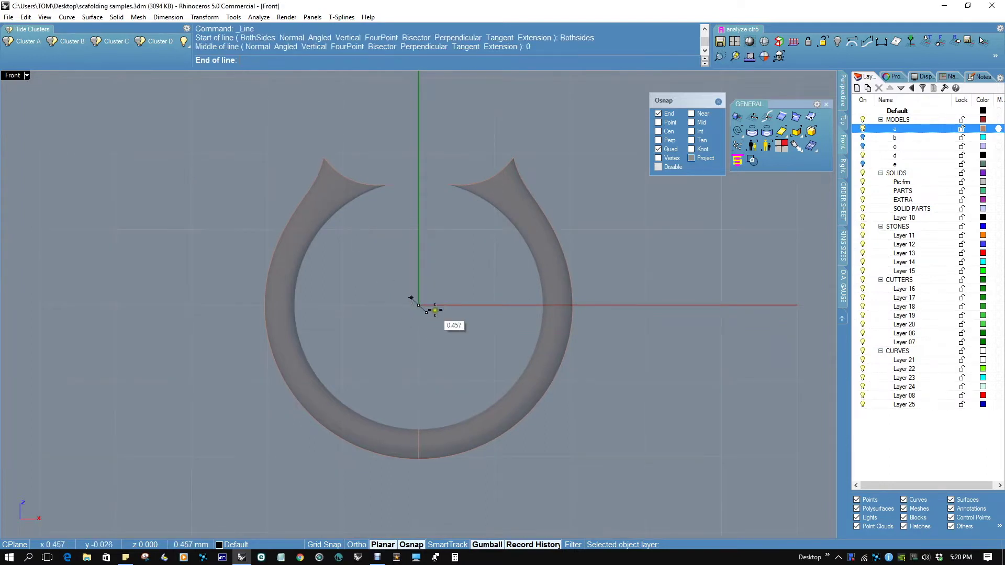
pyautogui.click(517, 302)
pyautogui.moveTo(481, 307)
pyautogui.mouseDown()
pyautogui.moveTo(405, 269)
pyautogui.moveTo(420, 183)
pyautogui.mouseUp()
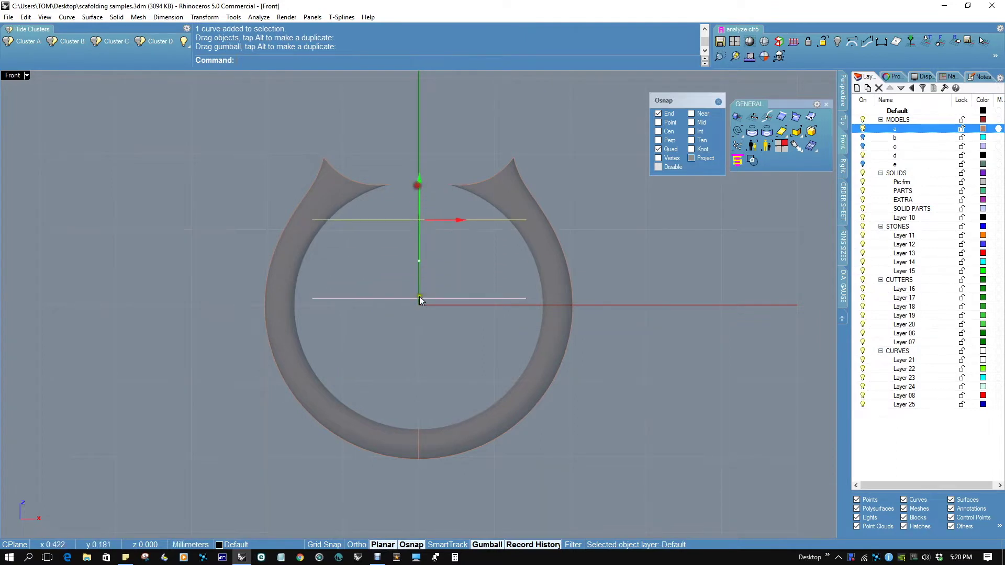
# Pipe the horizontal line across the shank with a radius of about 0.561 mm at both ends
pyautogui.middleClick(455, 266)
pyautogui.click(446, 279)
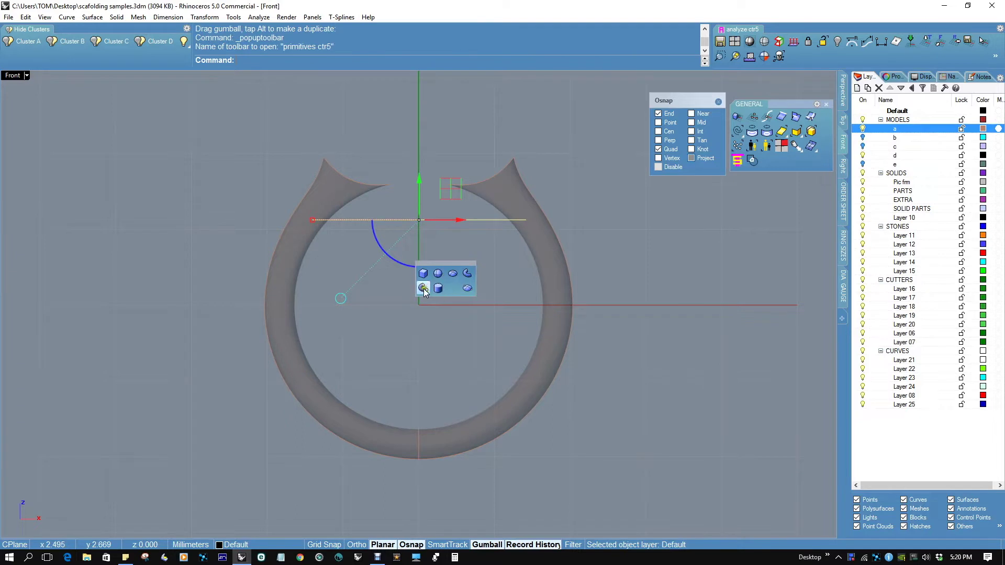
pyautogui.click(423, 289)
pyautogui.click(460, 223)
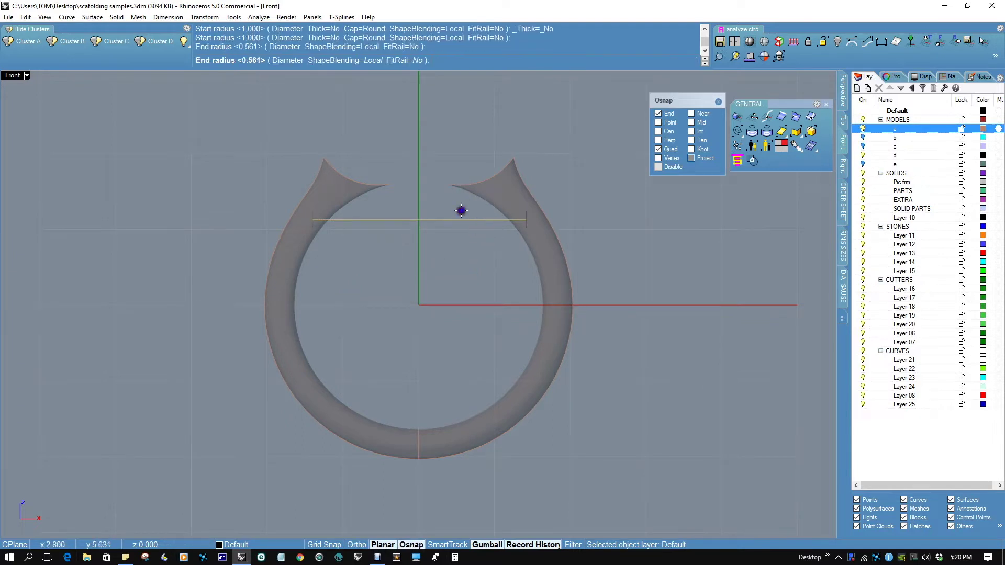
pyautogui.press('Return')
pyautogui.press('Return')
pyautogui.hotkey('ctrl', 'F4')
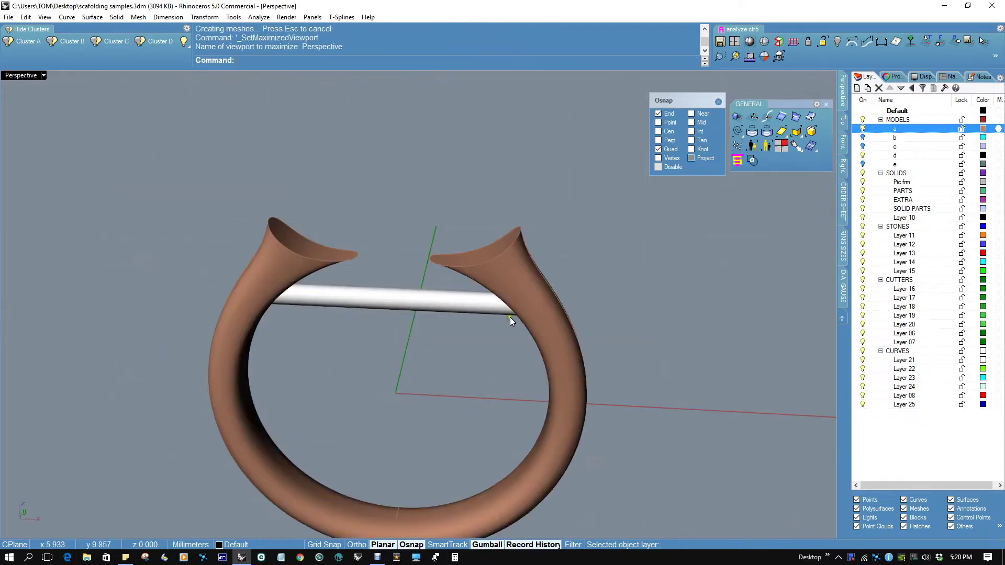
pyautogui.moveTo(508, 315); pyautogui.dragTo(503, 282, button='right')
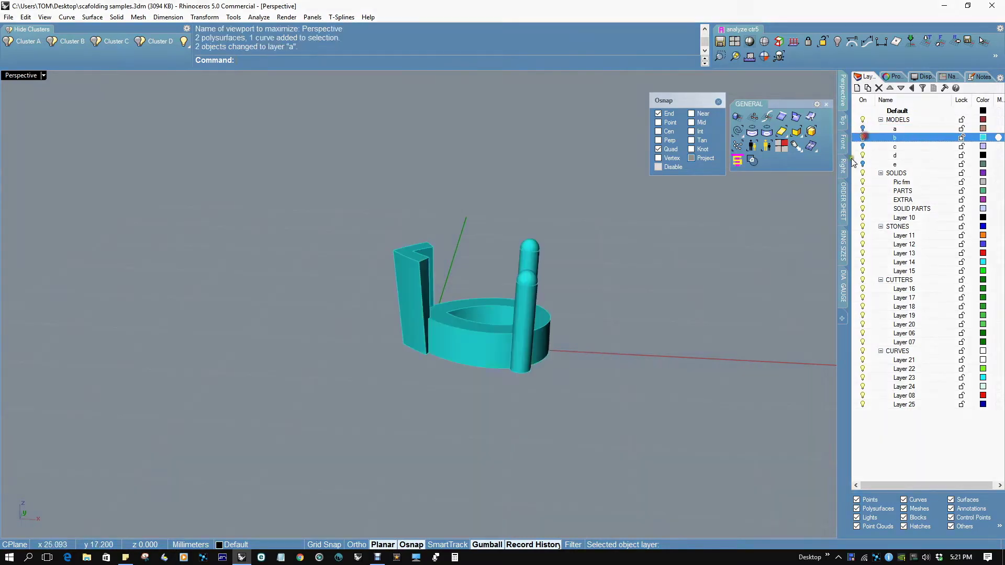
# Draw a line from the rear round prong's tip to the midpoint of the V-shaped prong's nearest top end edge
pyautogui.moveTo(584, 378); pyautogui.dragTo(551, 341, button='right')
pyautogui.middleClick(552, 341)
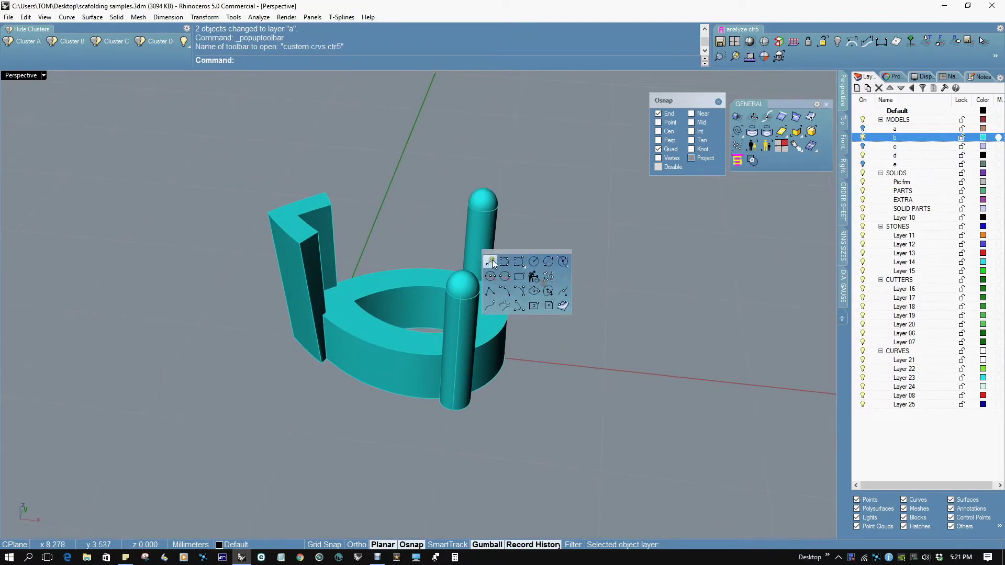
pyautogui.click(491, 262)
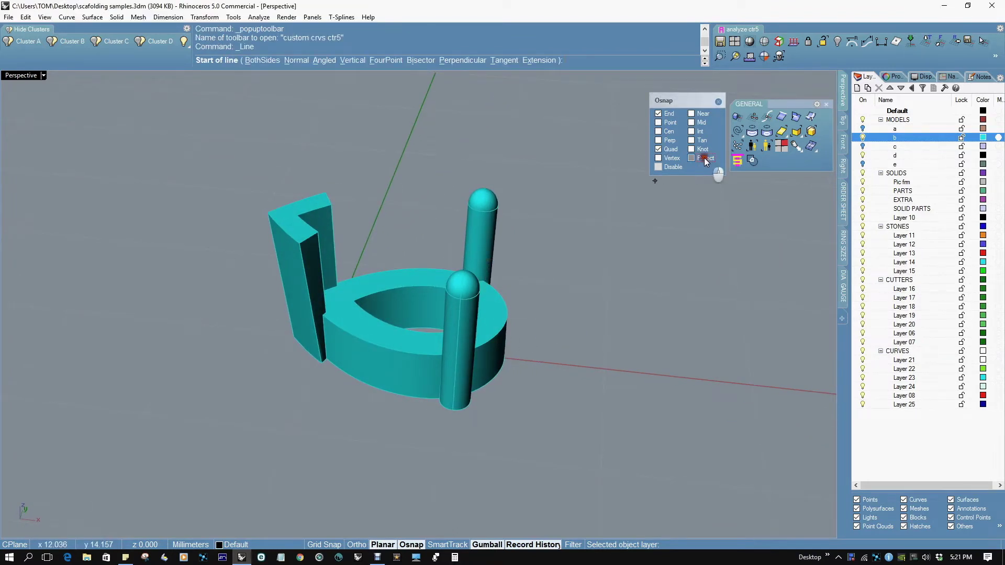
pyautogui.click(483, 189)
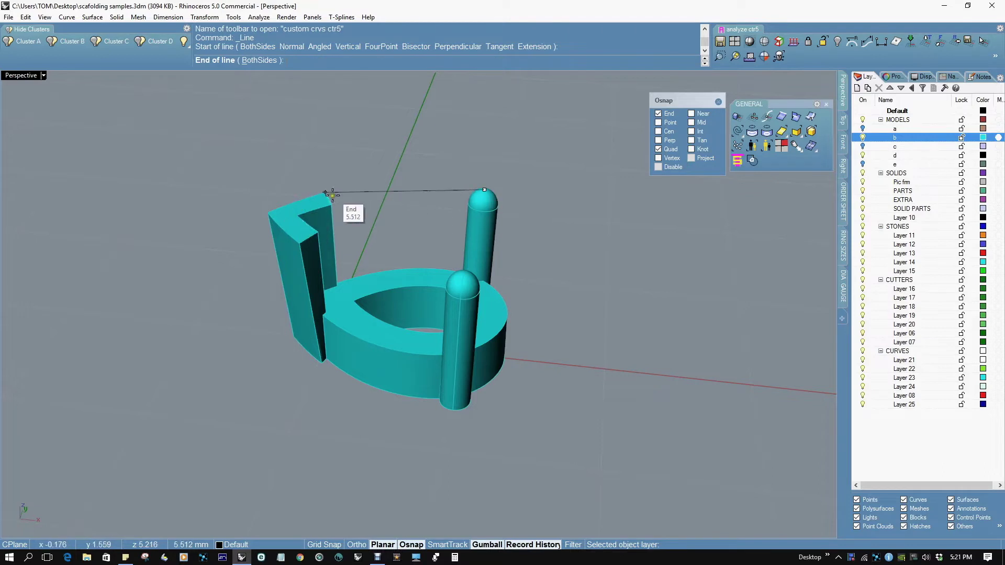
pyautogui.rightClick(699, 123)
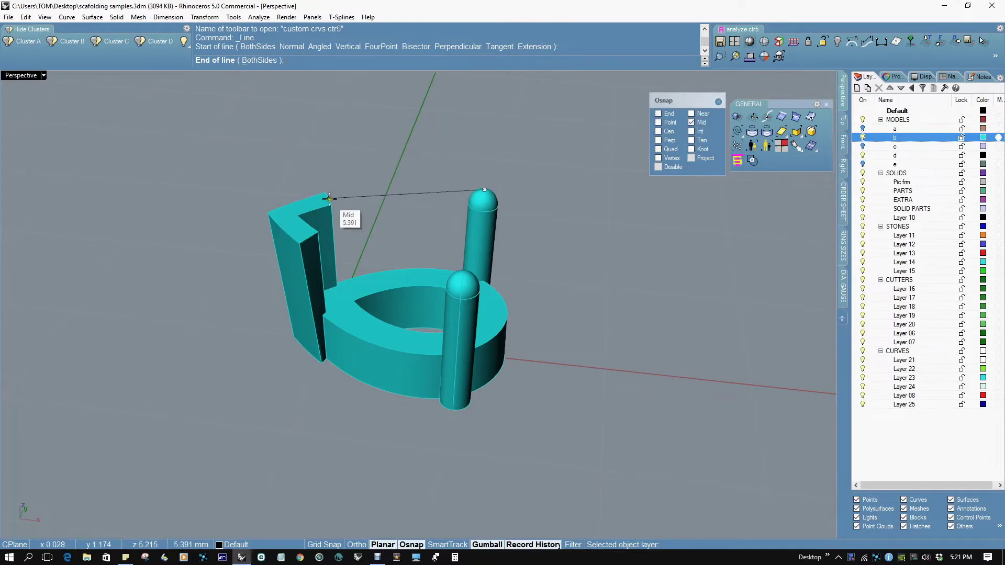
pyautogui.click(340, 210)
# Draw a second line from the front round prong's tip to the midpoint of the V-shaped prong's other top end edge
pyautogui.rightClick(452, 246)
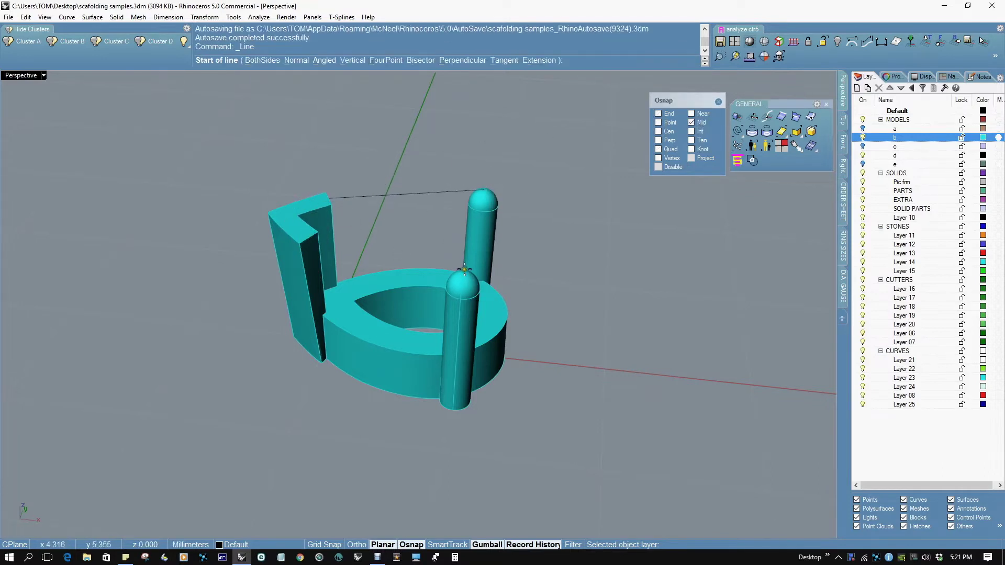
pyautogui.scroll(4, 463, 276)
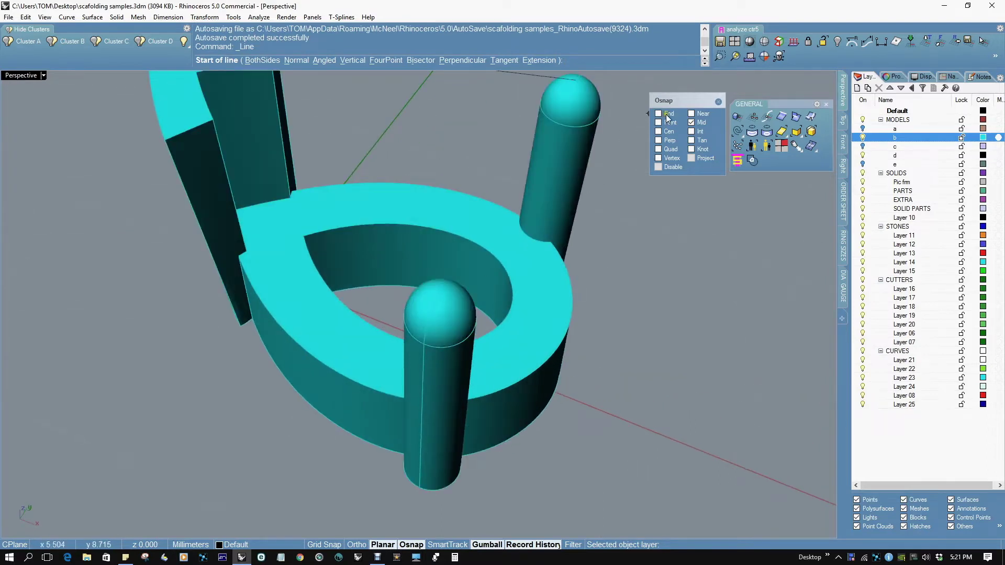
pyautogui.click(441, 294)
pyautogui.keyDown('shift'); pyautogui.moveTo(371, 239); pyautogui.dragTo(407, 314, button='right'); pyautogui.keyUp('shift')
pyautogui.click(270, 279)
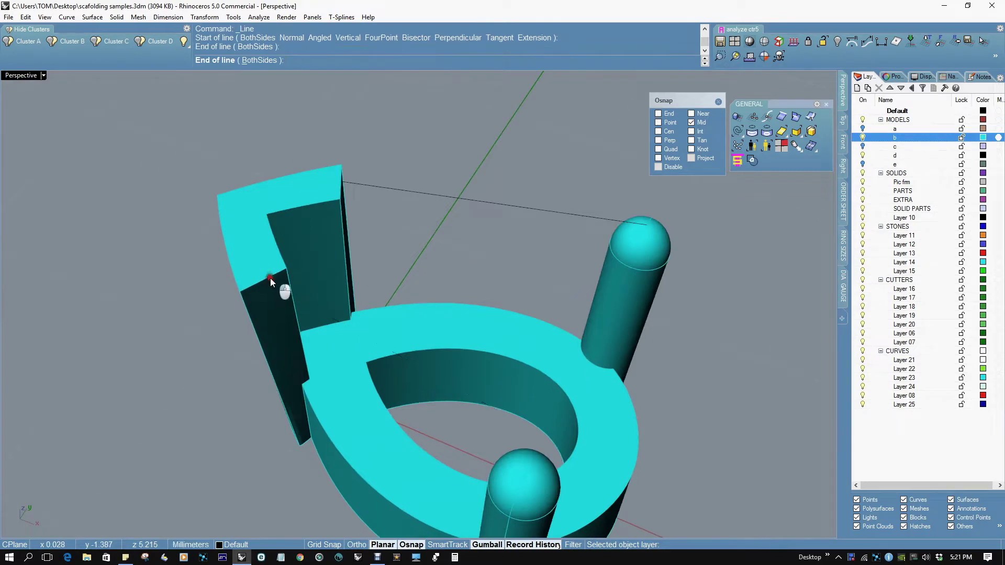
pyautogui.moveTo(272, 281); pyautogui.dragTo(444, 230, button='right')
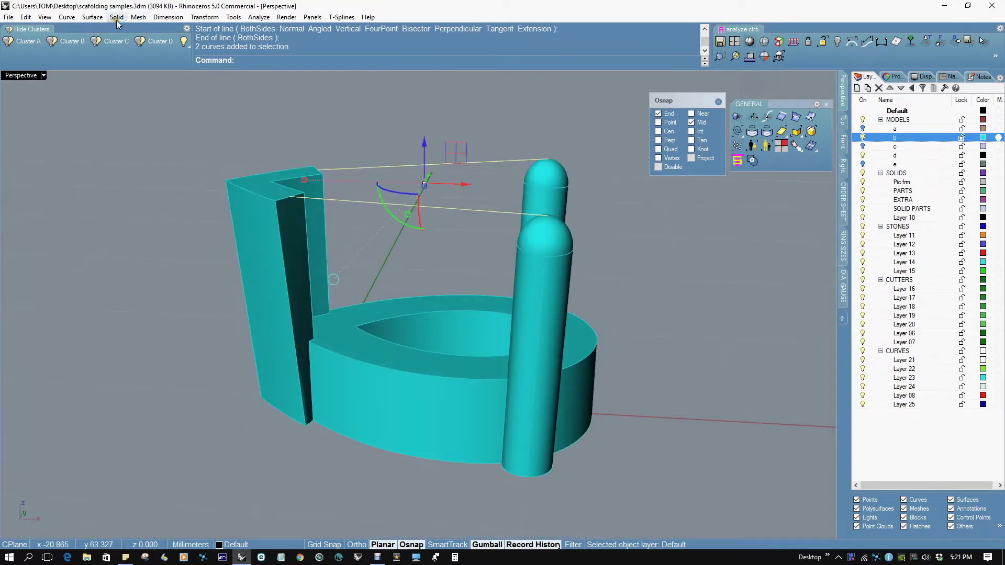
pyautogui.click(117, 18)
pyautogui.click(129, 146)
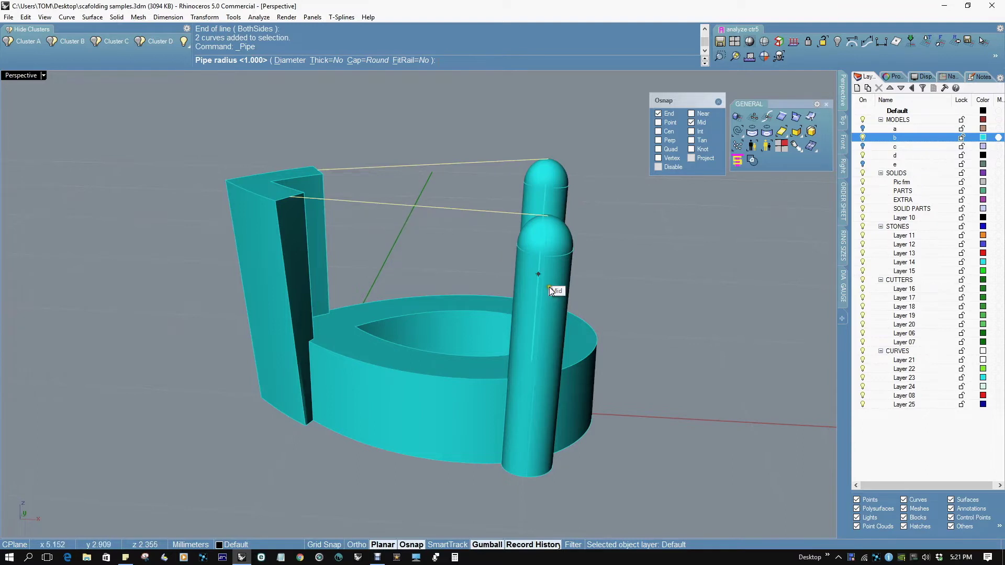
pyautogui.moveTo(663, 285); pyautogui.dragTo(631, 293, button='right')
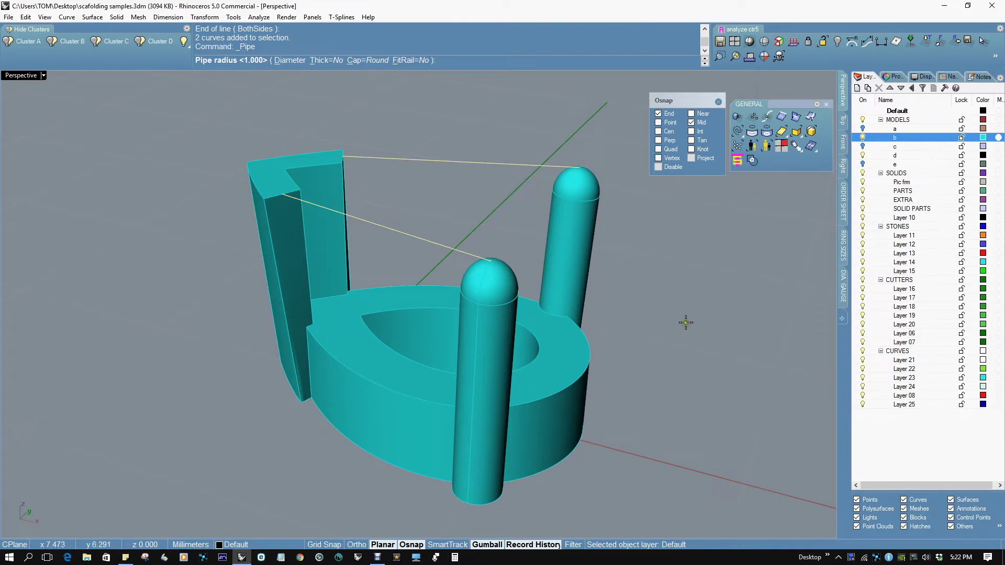
pyautogui.press('Escape')
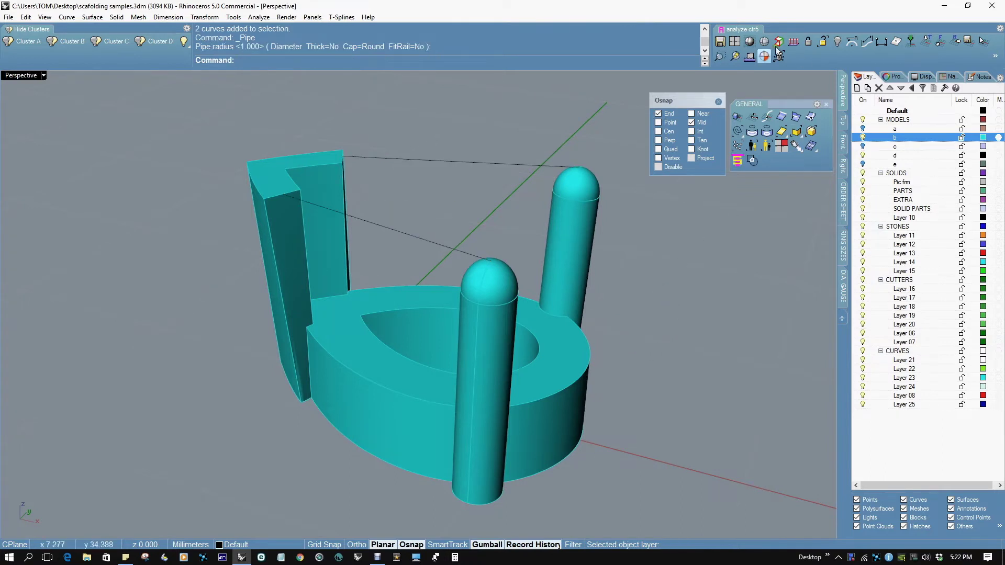
# Measure the diameter of the rear round prong at the base of its domed tip
pyautogui.click(259, 16)
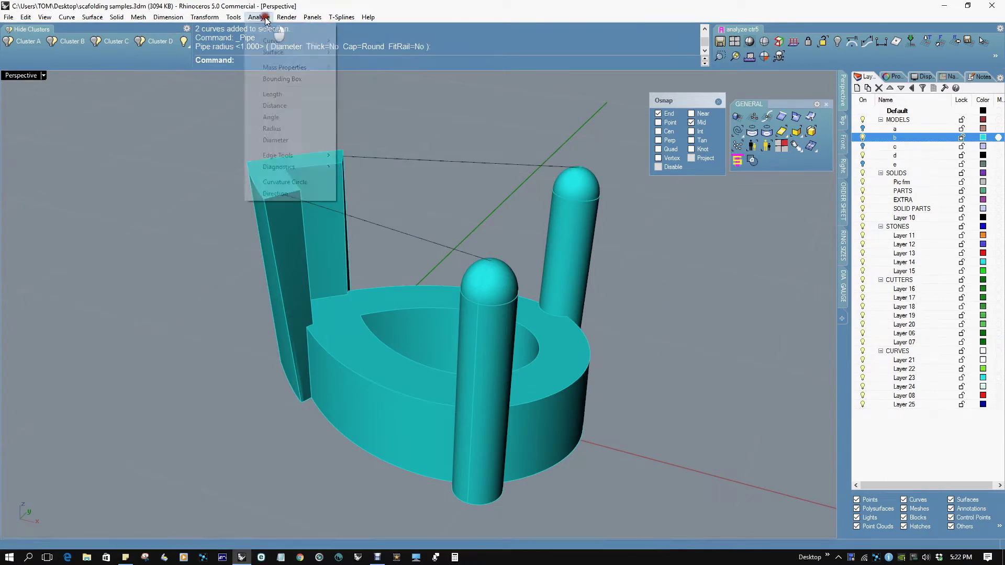
pyautogui.click(275, 140)
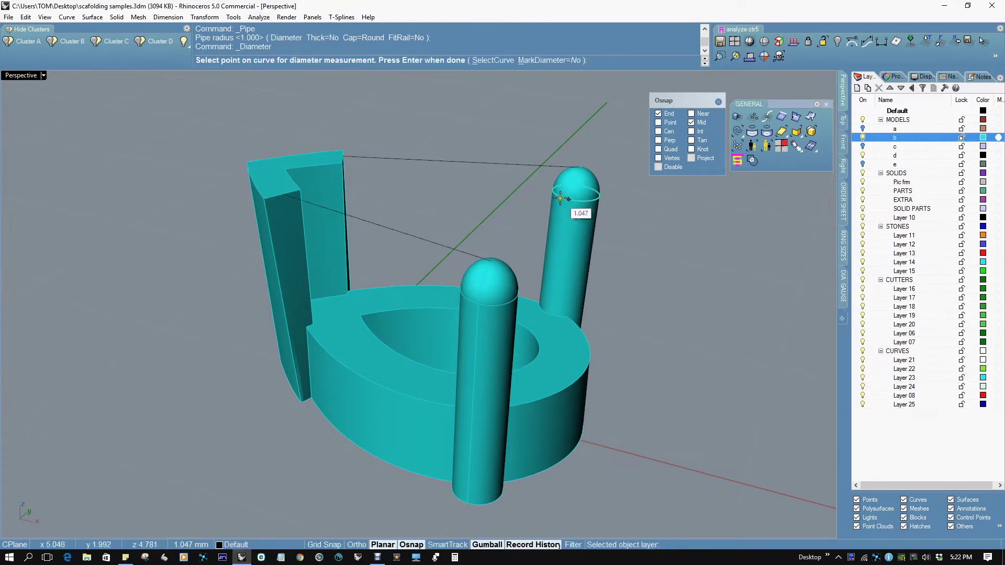
pyautogui.rightClick(692, 114)
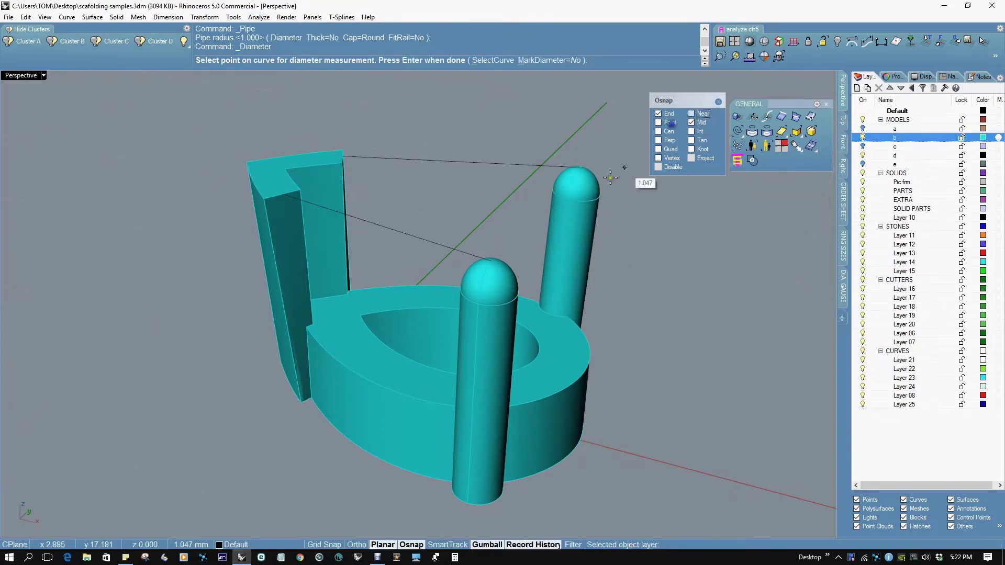
pyautogui.click(563, 198)
pyautogui.press('Return')
# Pipe both lines between the round prongs and the V-shaped prong with a diameter of 0.9 mm and round caps
pyautogui.moveTo(416, 225); pyautogui.dragTo(455, 210, button='right')
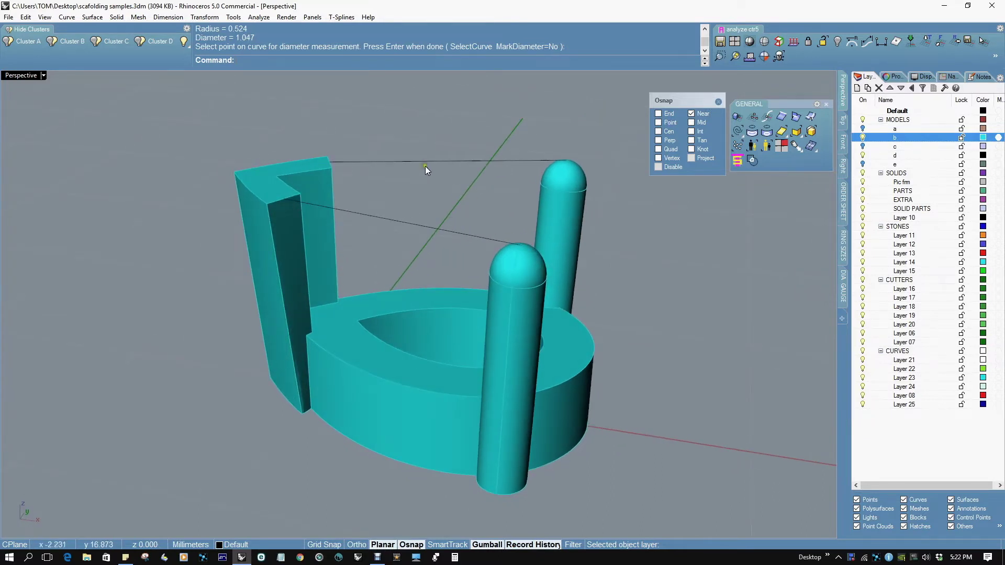
pyautogui.moveTo(425, 167); pyautogui.dragTo(460, 175, button='right')
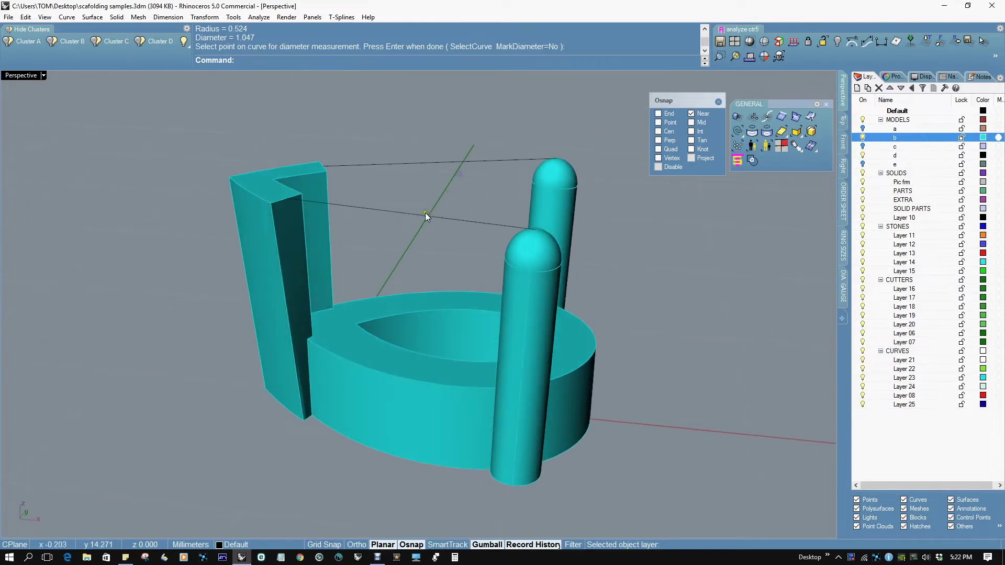
pyautogui.moveTo(377, 272); pyautogui.dragTo(365, 107)
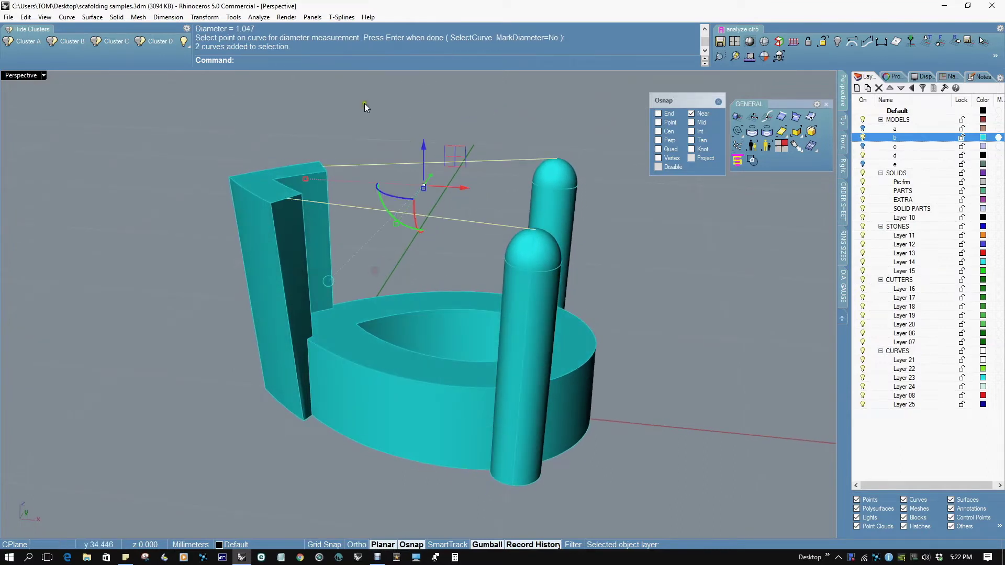
pyautogui.click(119, 18)
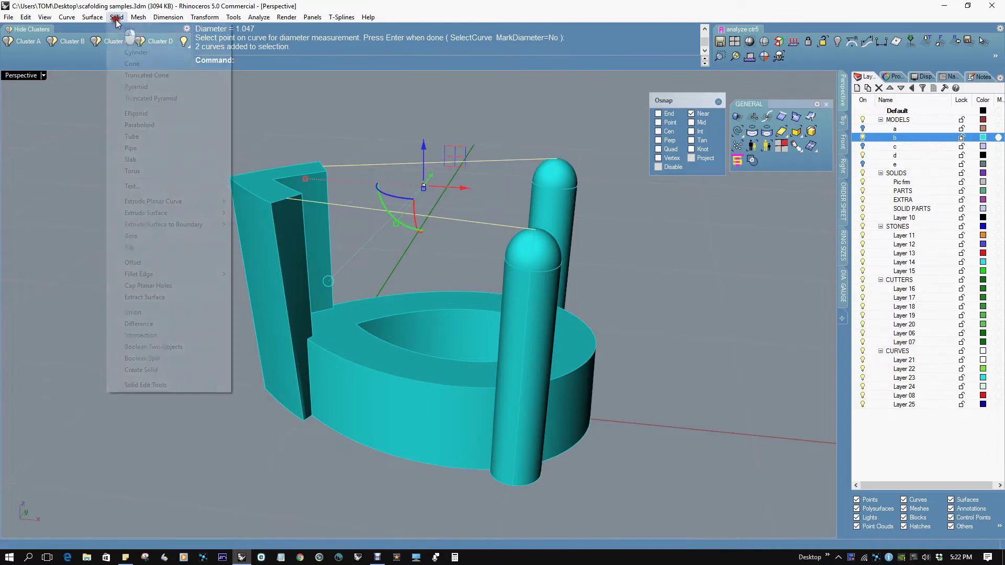
pyautogui.click(150, 149)
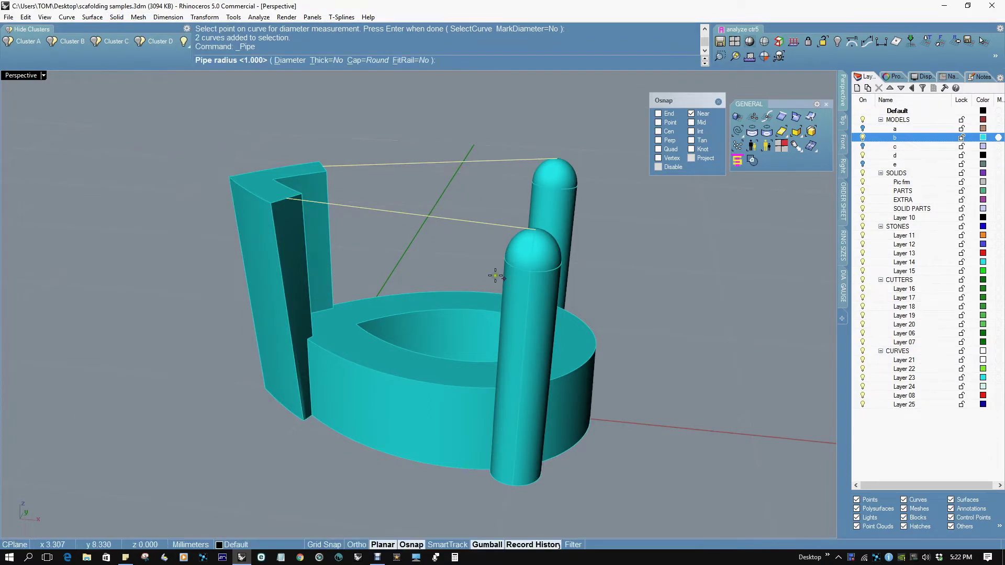
pyautogui.click(289, 60)
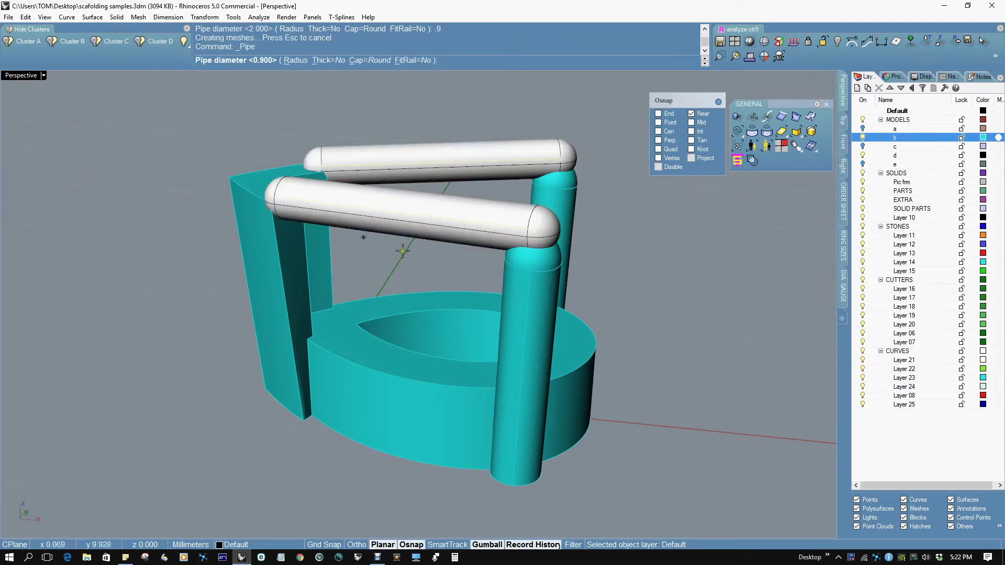
pyautogui.click(718, 307)
pyautogui.moveTo(728, 264); pyautogui.dragTo(709, 300, button='right')
pyautogui.press('Return')
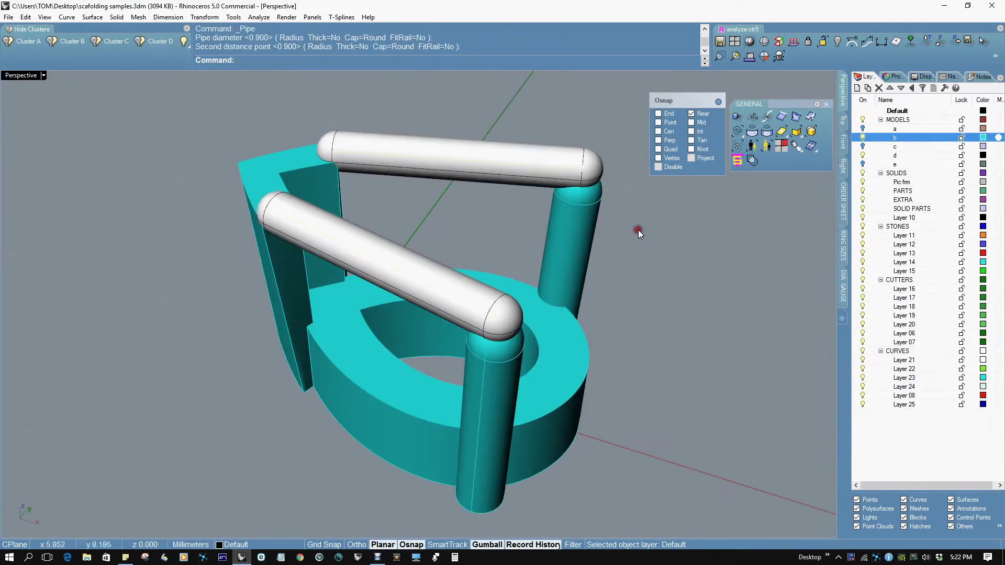
# Examine from several angles how the two piped bars meet the round prongs and the V-shaped prong
pyautogui.moveTo(638, 231); pyautogui.dragTo(586, 246, button='right')
pyautogui.moveTo(375, 247); pyautogui.dragTo(435, 233, button='right')
pyautogui.moveTo(571, 277); pyautogui.dragTo(304, 186, button='right')
pyautogui.moveTo(488, 251); pyautogui.dragTo(595, 401, button='right')
pyautogui.scroll(4, 575, 365)
pyautogui.scroll(-4, 572, 363)
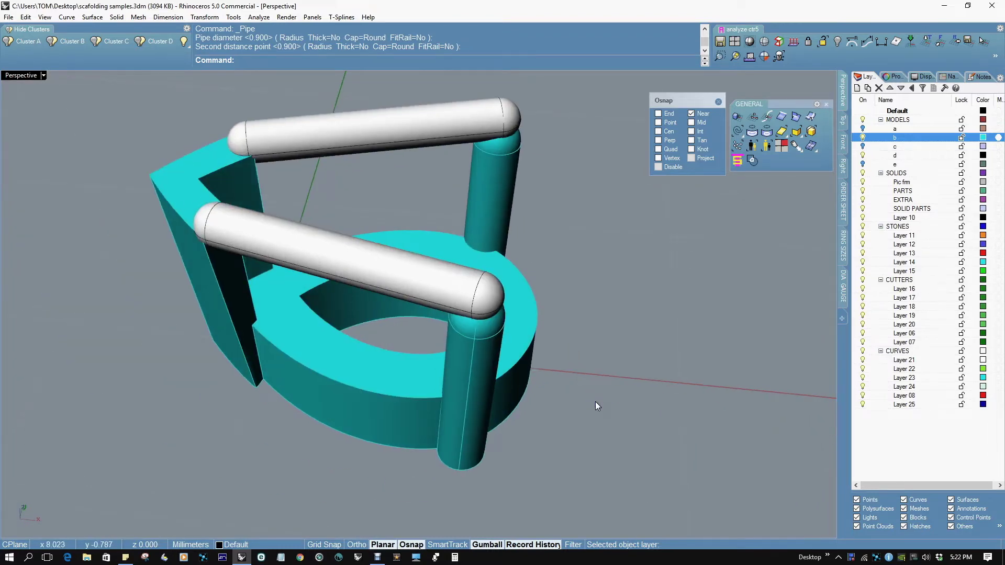
# Draw a center-corner rectangle in the top view and move it across the X axis so it overlaps the setting's rounded end
pyautogui.hotkey('ctrl', 'F1')
pyautogui.scroll(5, 559, 271)
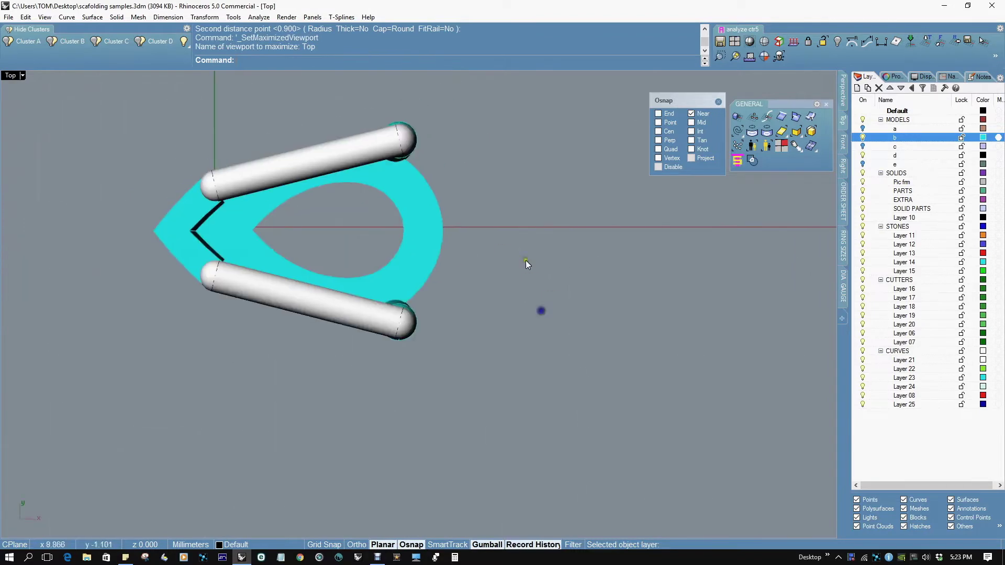
pyautogui.middleClick(501, 219)
pyautogui.click(503, 221)
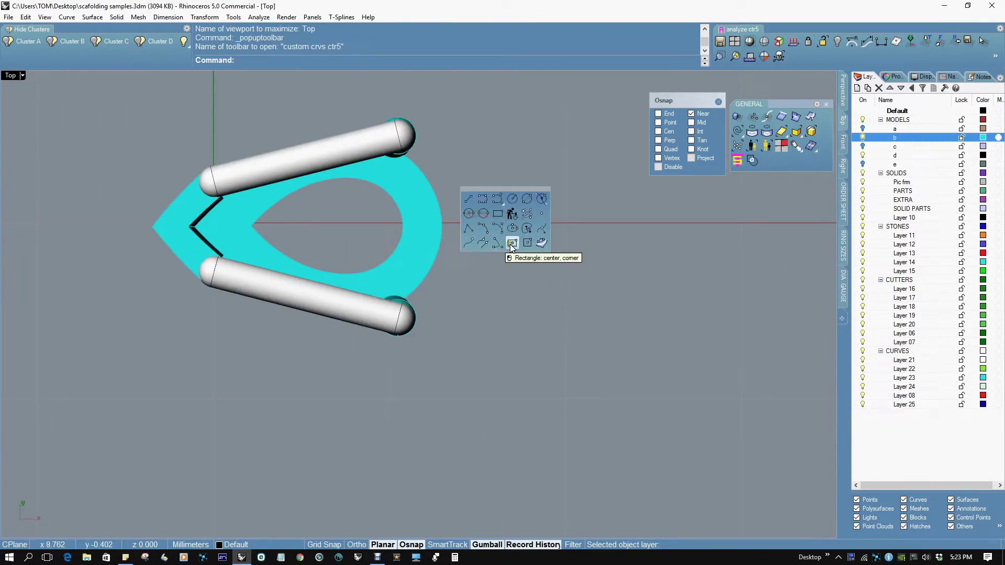
pyautogui.click(511, 244)
pyautogui.click(592, 211)
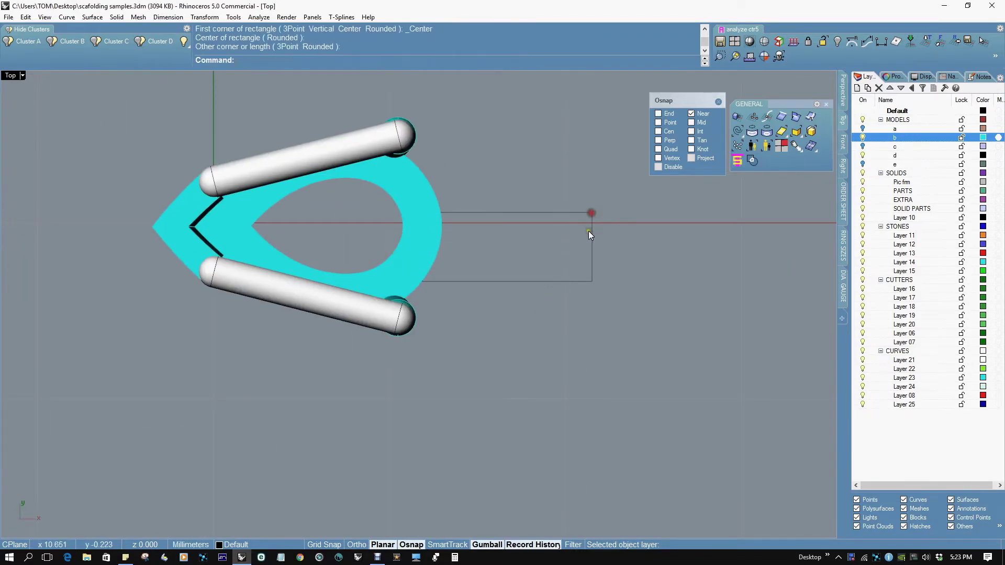
pyautogui.moveTo(591, 233)
pyautogui.mouseDown()
pyautogui.moveTo(602, 224)
pyautogui.moveTo(588, 218)
pyautogui.mouseUp()
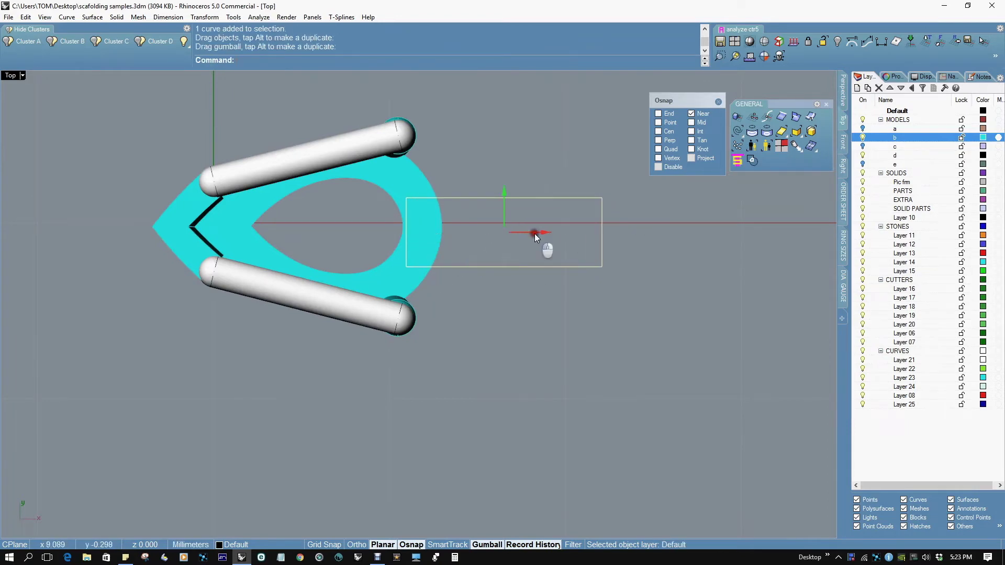
pyautogui.moveTo(535, 233); pyautogui.dragTo(541, 234)
# Extrude the rectangle upward to one side only as a solid bar attached to the setting's rounded end
pyautogui.hotkey('ctrl', 'F4')
pyautogui.moveTo(594, 371); pyautogui.dragTo(615, 309, button='right')
pyautogui.moveTo(554, 325); pyautogui.dragTo(555, 313)
pyautogui.middleClick(563, 303)
pyautogui.click(576, 261)
pyautogui.click(597, 282)
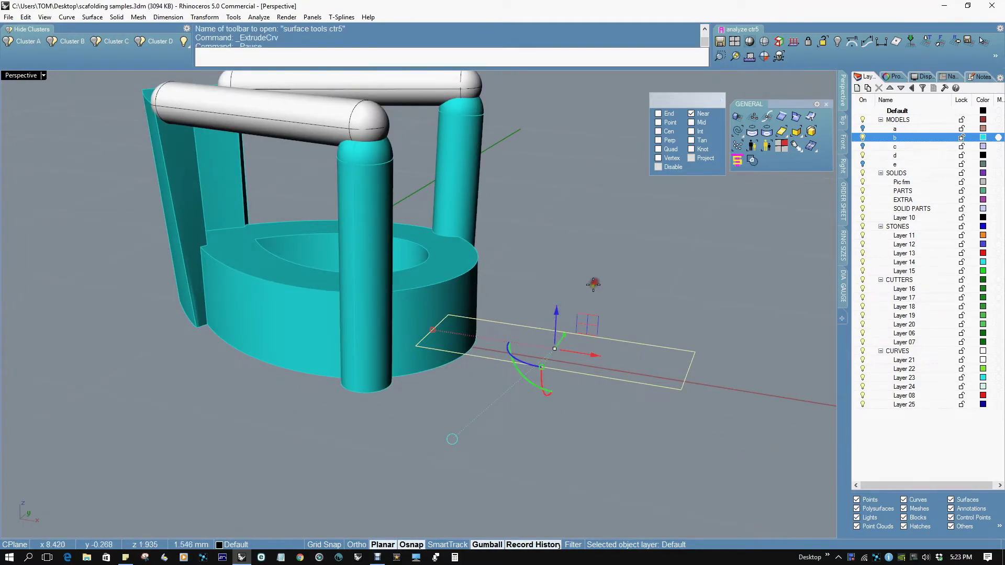
pyautogui.write('b')
pyautogui.press('Return')
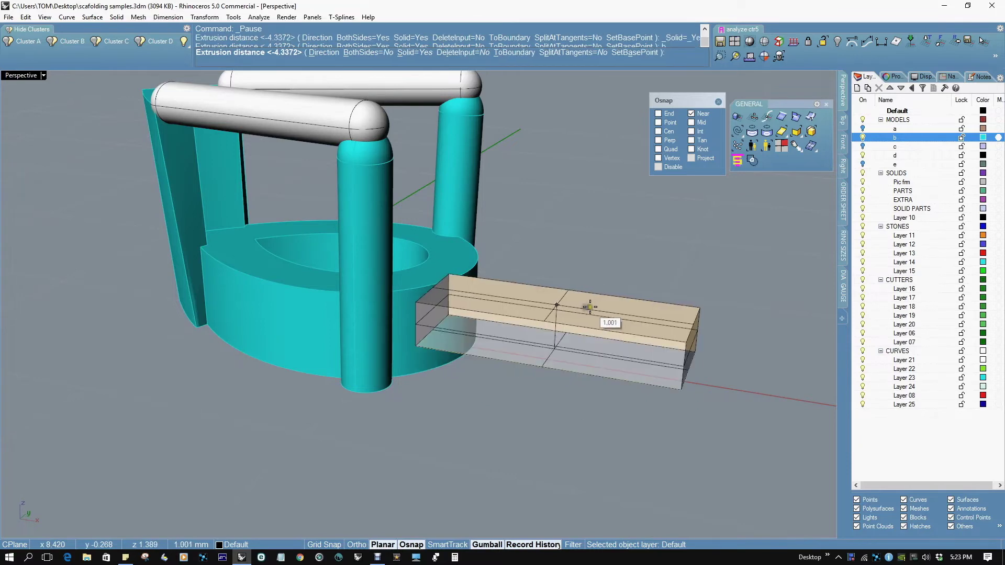
pyautogui.rightClick(645, 253)
pyautogui.moveTo(645, 253); pyautogui.dragTo(503, 310, button='right')
pyautogui.scroll(2, 504, 310)
pyautogui.moveTo(541, 275); pyautogui.dragTo(537, 241, button='right')
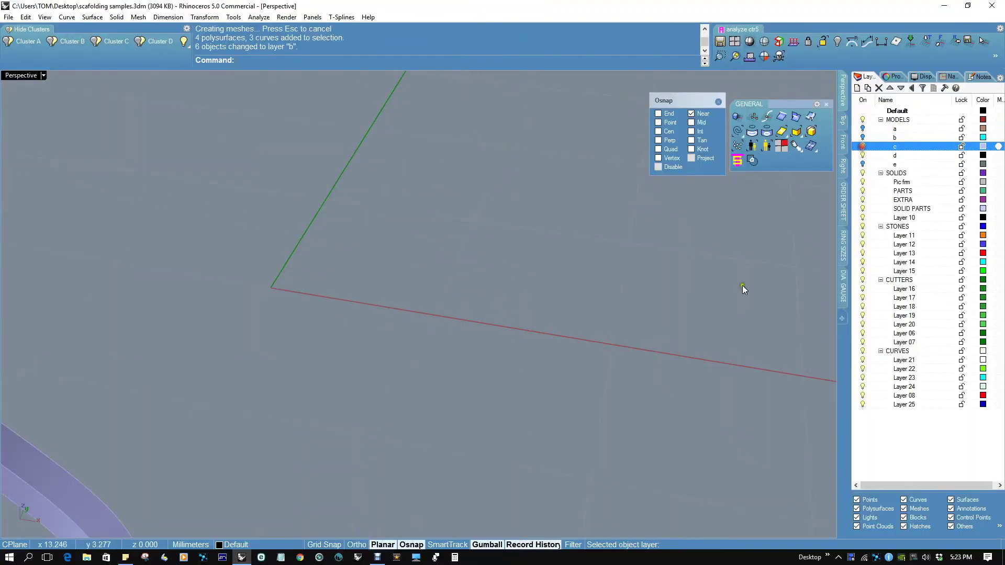
# Examine the open cuff bracelet's two rails and the circles spaced between them from several angles
pyautogui.keyDown('shift'); pyautogui.moveTo(742, 288); pyautogui.dragTo(444, 384, button='right'); pyautogui.keyUp('shift')
pyautogui.scroll(-3, 447, 380)
pyautogui.scroll(-4, 436, 330)
pyautogui.moveTo(474, 305)
pyautogui.keyDown('shift'); pyautogui.mouseDown(button='right')
pyautogui.moveTo(435, 340)
pyautogui.moveTo(511, 383)
pyautogui.moveTo(473, 264)
pyautogui.moveTo(564, 218)
pyautogui.moveTo(590, 233)
pyautogui.moveTo(517, 295)
pyautogui.moveTo(592, 212)
pyautogui.moveTo(471, 302)
pyautogui.mouseUp(button='right'); pyautogui.keyUp('shift')
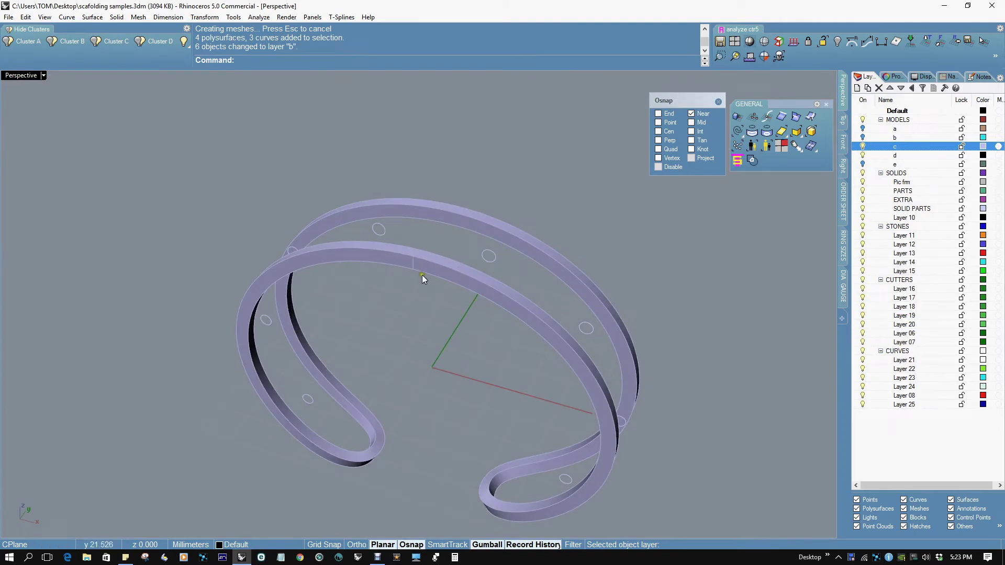
pyautogui.moveTo(321, 392); pyautogui.dragTo(558, 331, button='right')
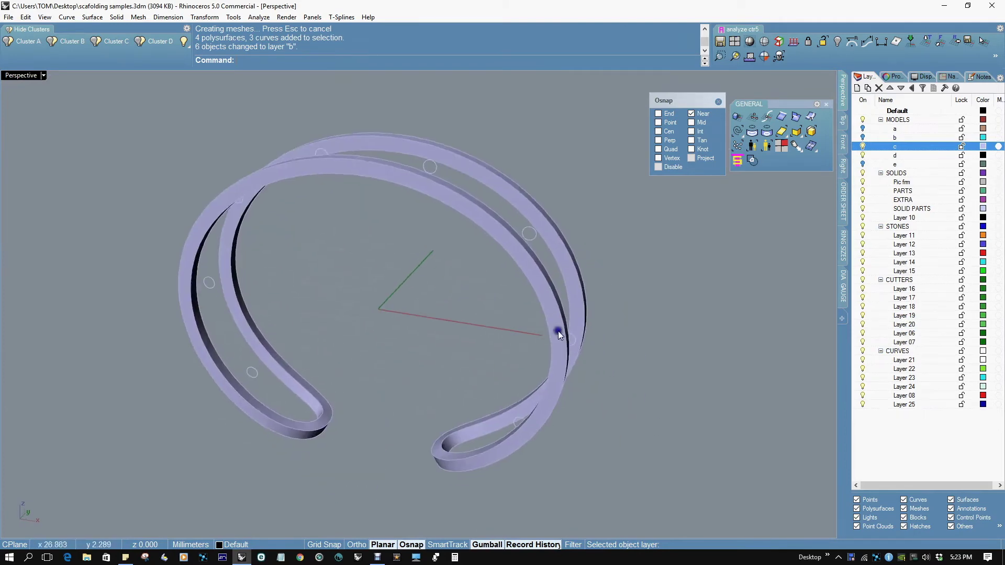
pyautogui.scroll(5, 561, 344)
pyautogui.scroll(-5, 565, 341)
pyautogui.scroll(-1, 290, 336)
pyautogui.moveTo(290, 336); pyautogui.dragTo(356, 352, button='right')
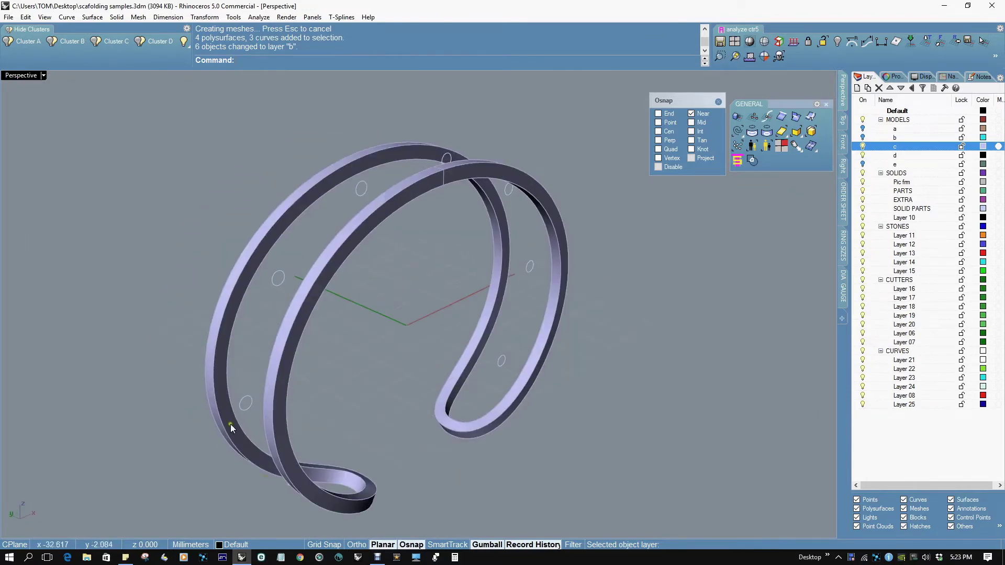
pyautogui.moveTo(444, 219); pyautogui.dragTo(454, 255, button='right')
# Display the cuff bracelet in the front view in wireframe
pyautogui.hotkey('ctrl', 'F2')
pyautogui.scroll(-4, 510, 290)
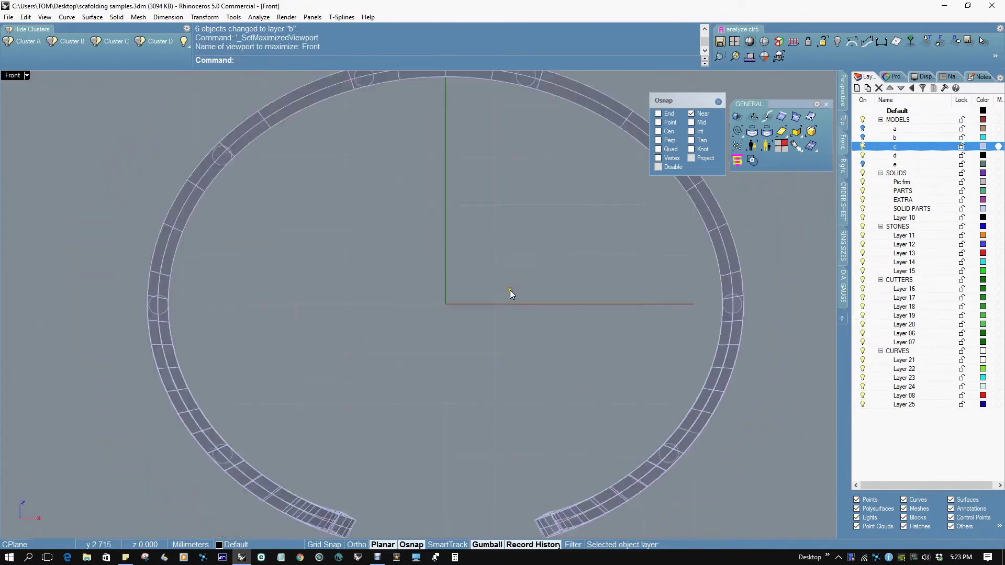
pyautogui.click(756, 42)
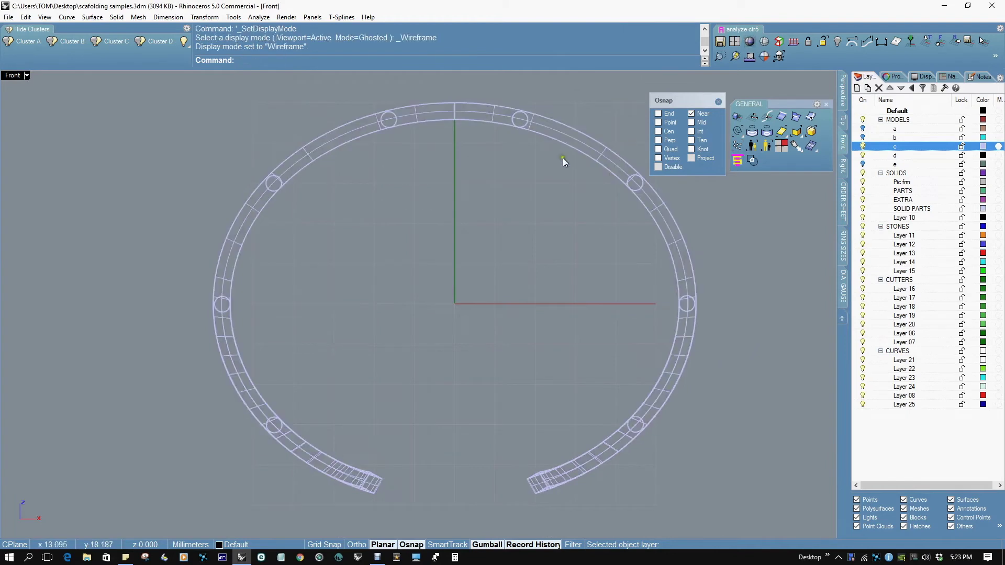
# Extrude all eight circles along the bracelet to both sides as solid bars that end inside the two rails
pyautogui.moveTo(523, 117); pyautogui.dragTo(456, 149, button='right')
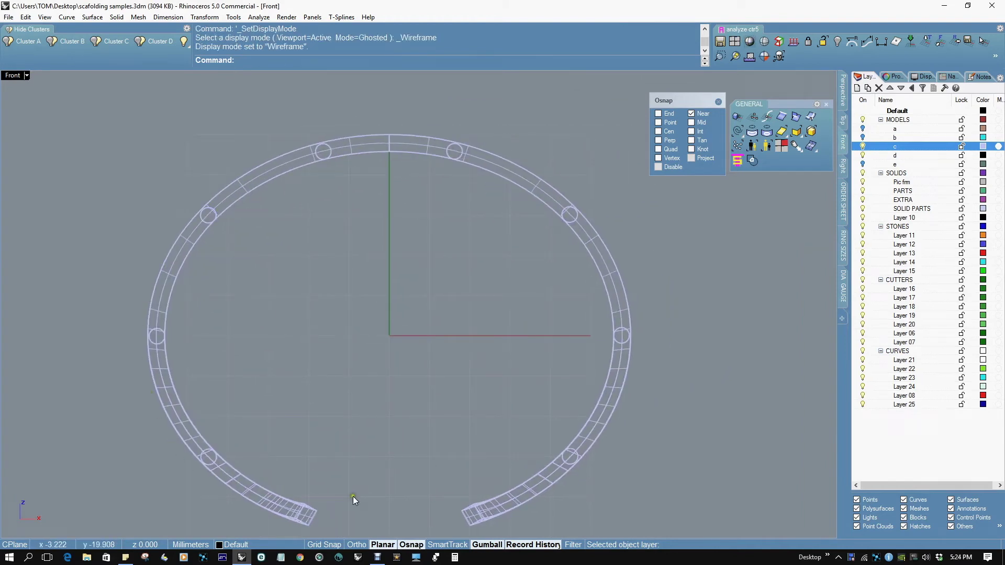
pyautogui.moveTo(495, 435); pyautogui.dragTo(486, 357, button='right')
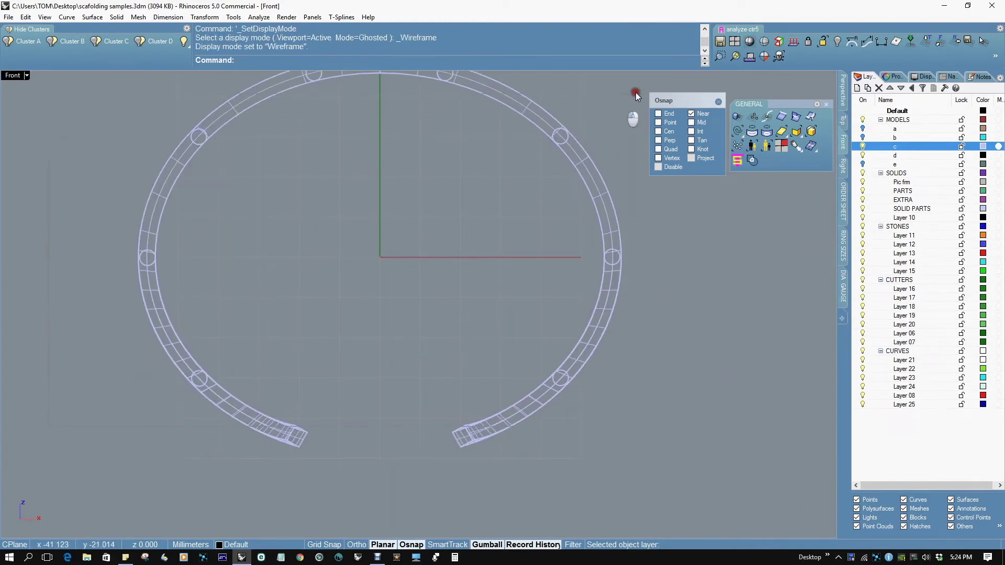
pyautogui.moveTo(48, 426); pyautogui.dragTo(635, 92)
pyautogui.moveTo(462, 207); pyautogui.dragTo(469, 294, button='right')
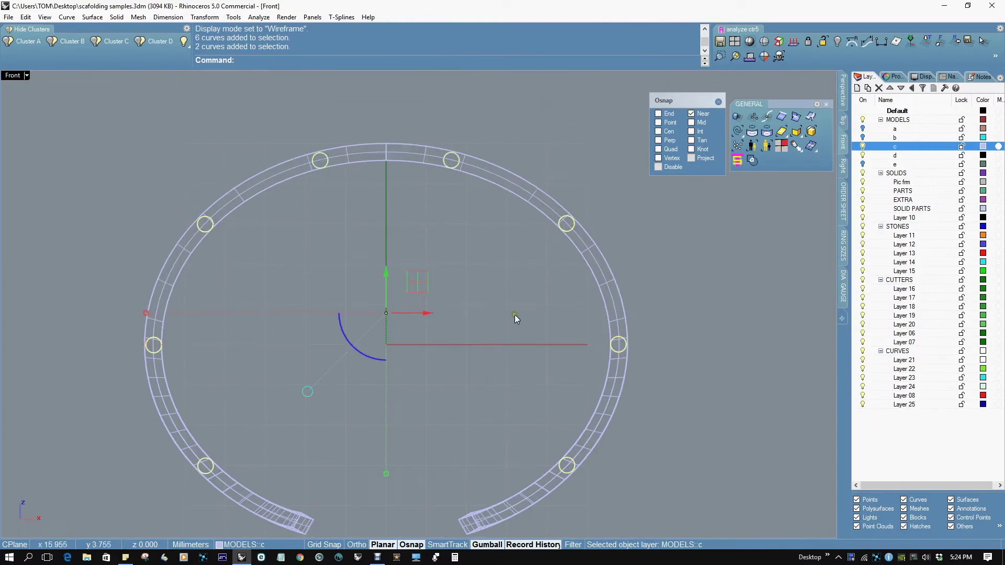
pyautogui.hotkey('ctrl', 'F4')
pyautogui.click(422, 313)
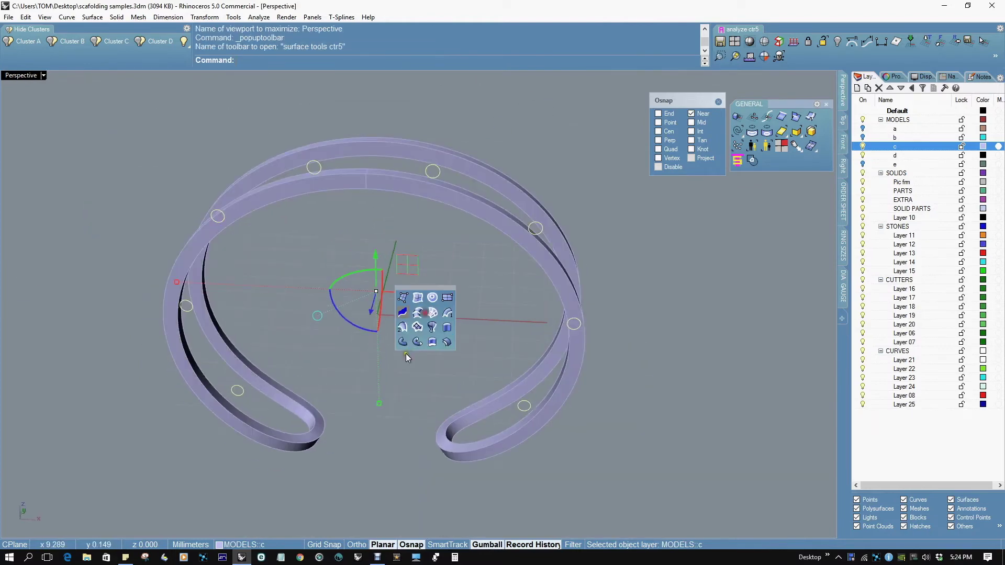
pyautogui.click(447, 330)
pyautogui.moveTo(391, 289); pyautogui.dragTo(316, 301, button='right')
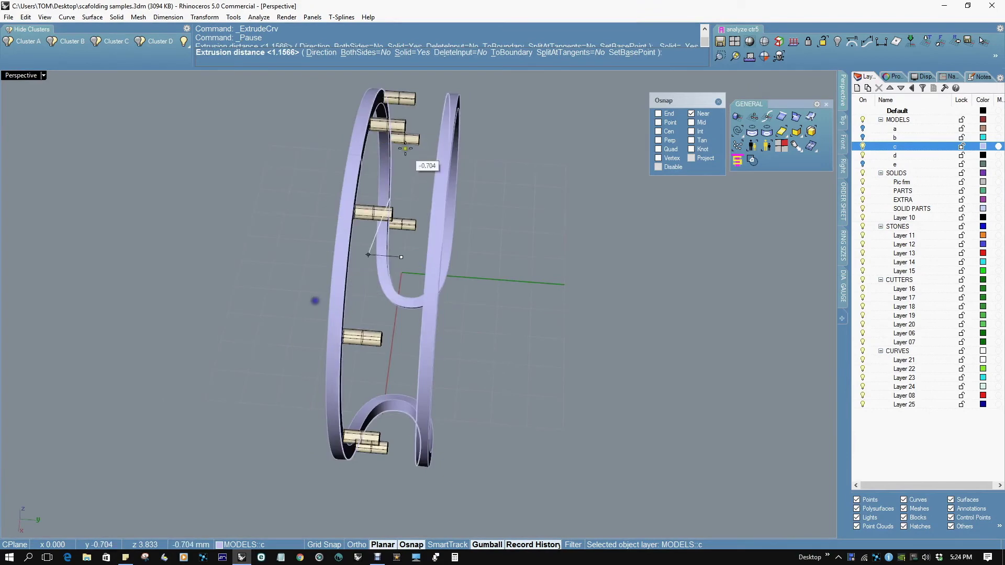
pyautogui.click(353, 54)
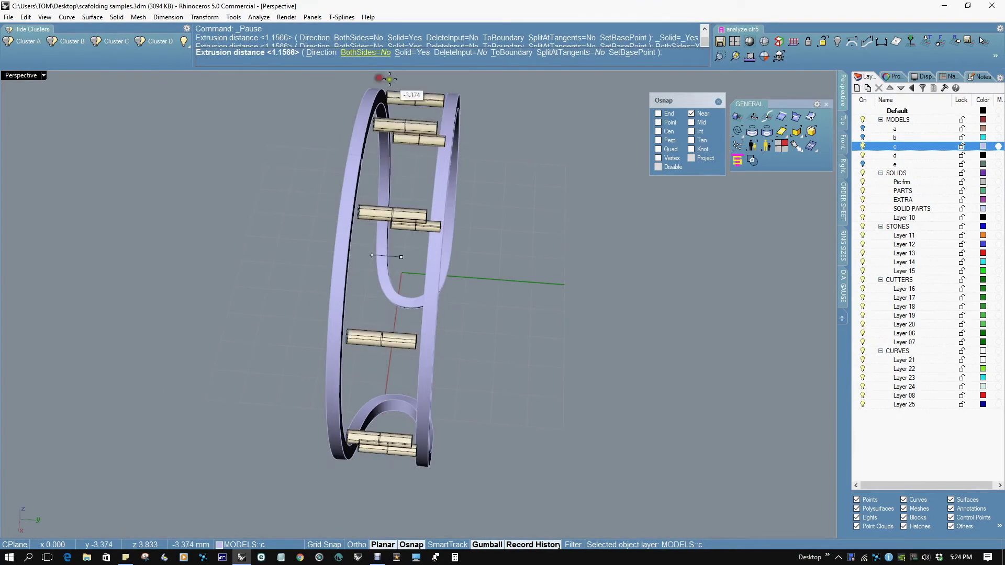
pyautogui.hotkey('ctrl', 'F3')
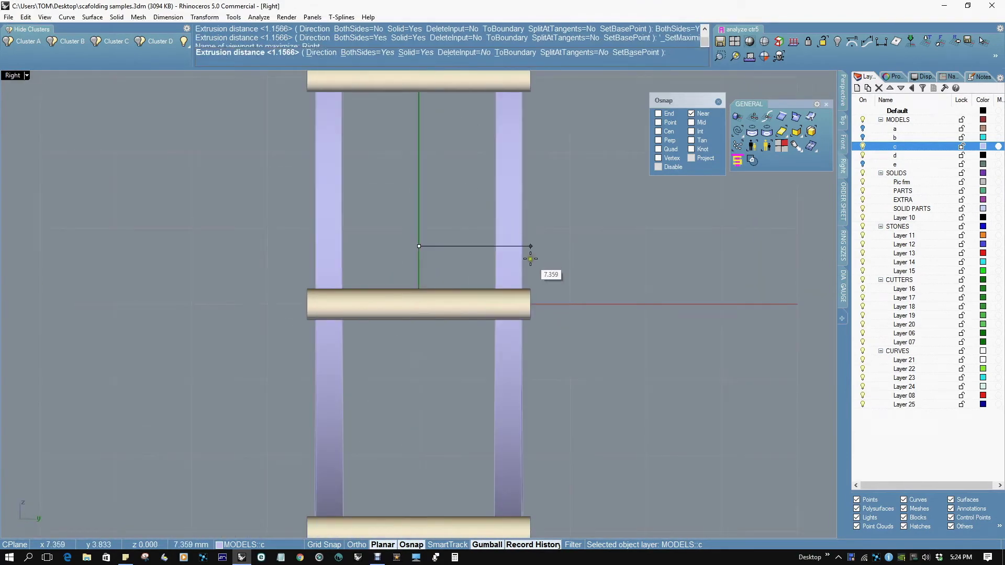
pyautogui.click(502, 253)
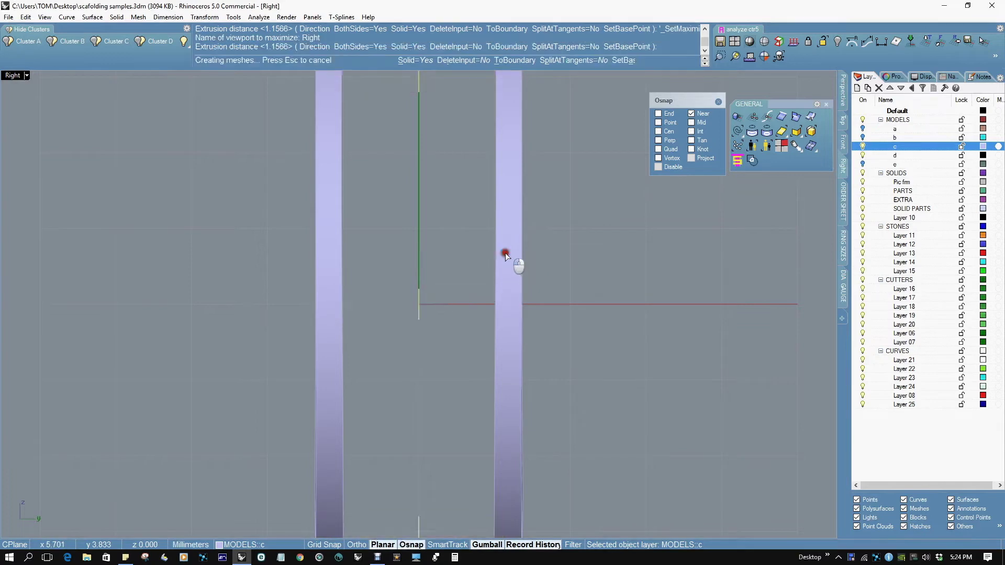
# Examine the extruded bars between the cuff bracelet's two rails from several angles in the perspective view
pyautogui.hotkey('ctrl', 'F4')
pyautogui.moveTo(452, 290); pyautogui.dragTo(503, 257, button='right')
pyautogui.scroll(5, 504, 255)
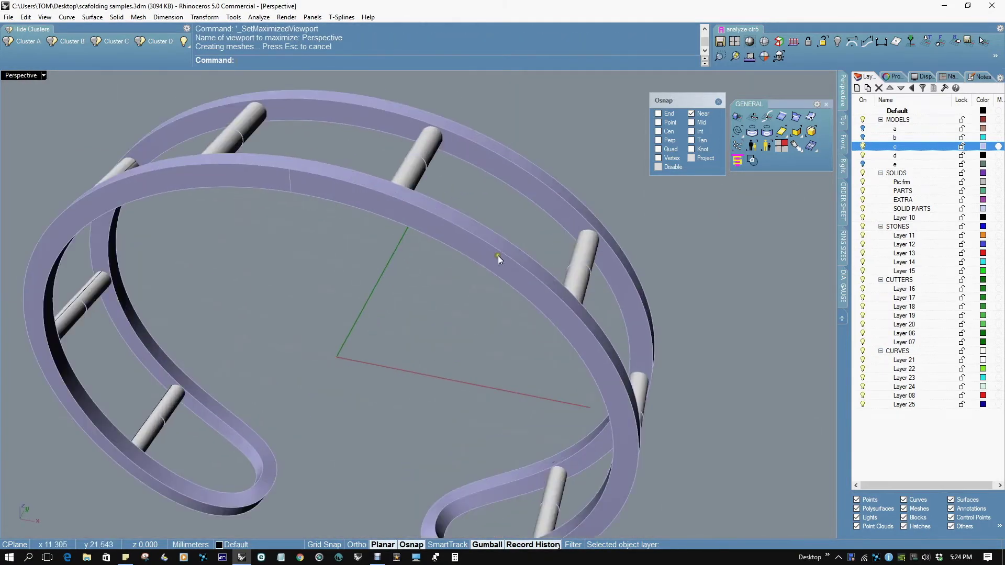
pyautogui.moveTo(494, 165); pyautogui.dragTo(394, 175, button='right')
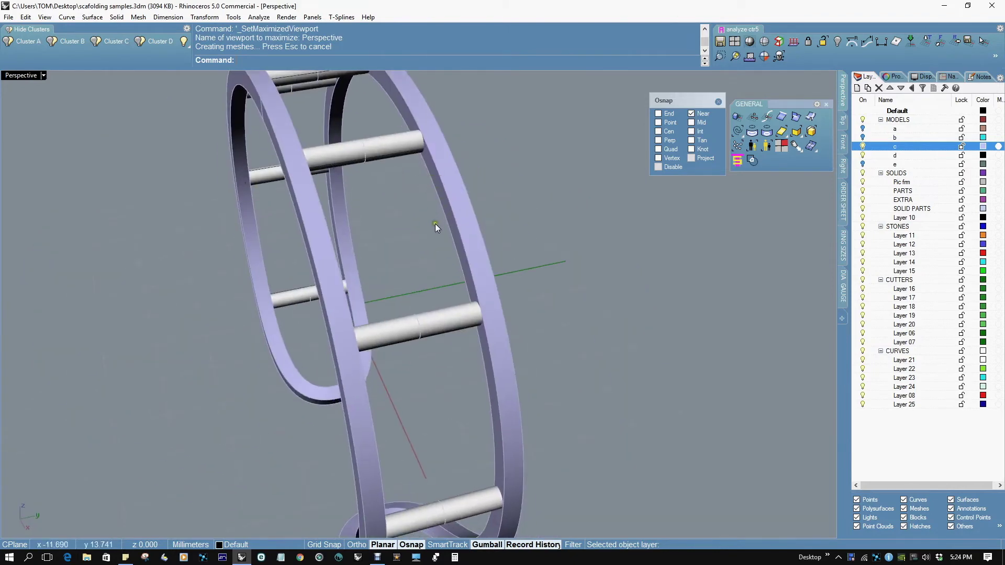
pyautogui.moveTo(435, 224); pyautogui.dragTo(451, 192, button='right')
pyautogui.moveTo(347, 242); pyautogui.dragTo(464, 260, button='right')
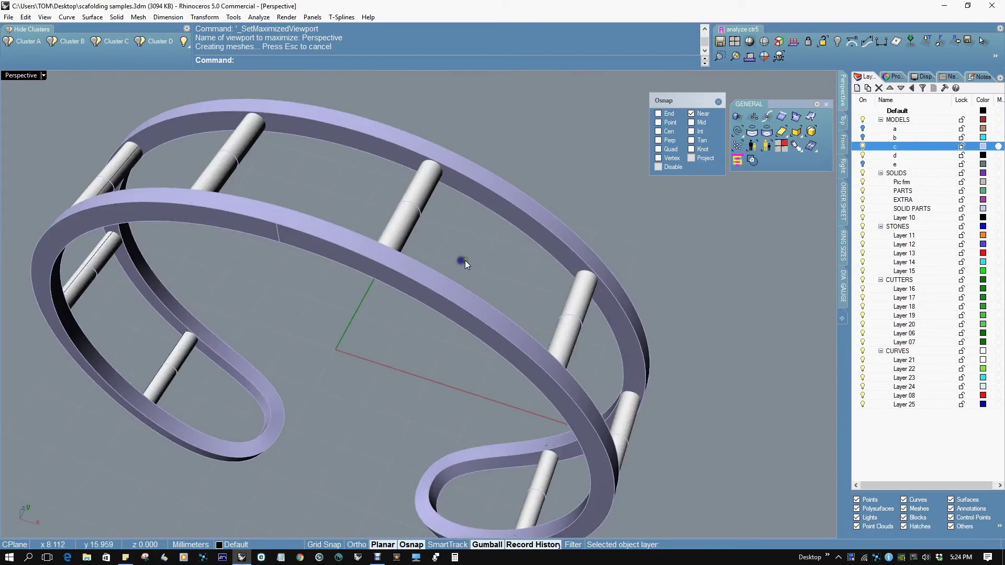
pyautogui.moveTo(426, 179); pyautogui.dragTo(624, 393, button='right')
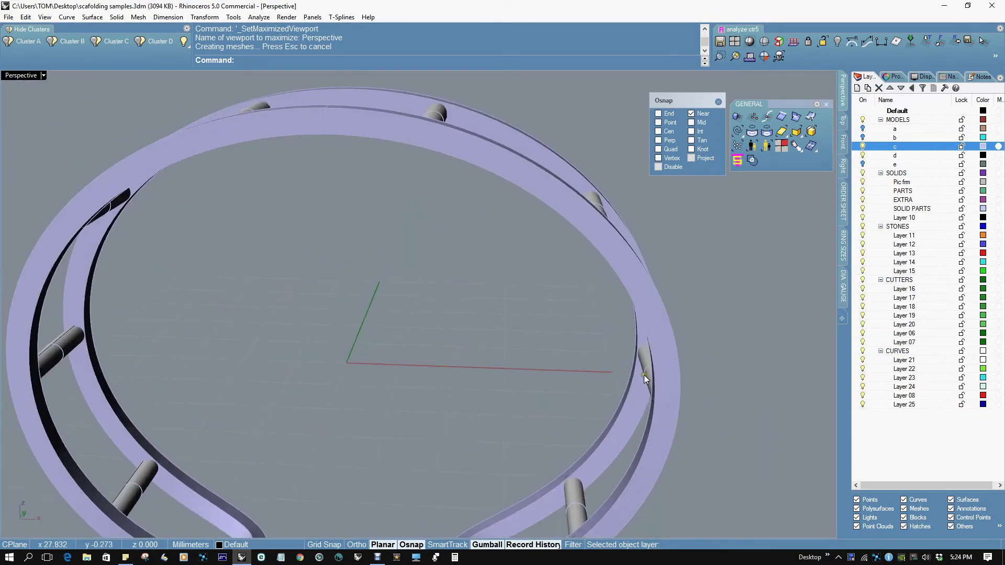
# Move the source circle beside the red X axis inward toward the bracelet's center so its bar sits partly off the rails
pyautogui.click(643, 375)
pyautogui.moveTo(701, 376); pyautogui.dragTo(687, 375)
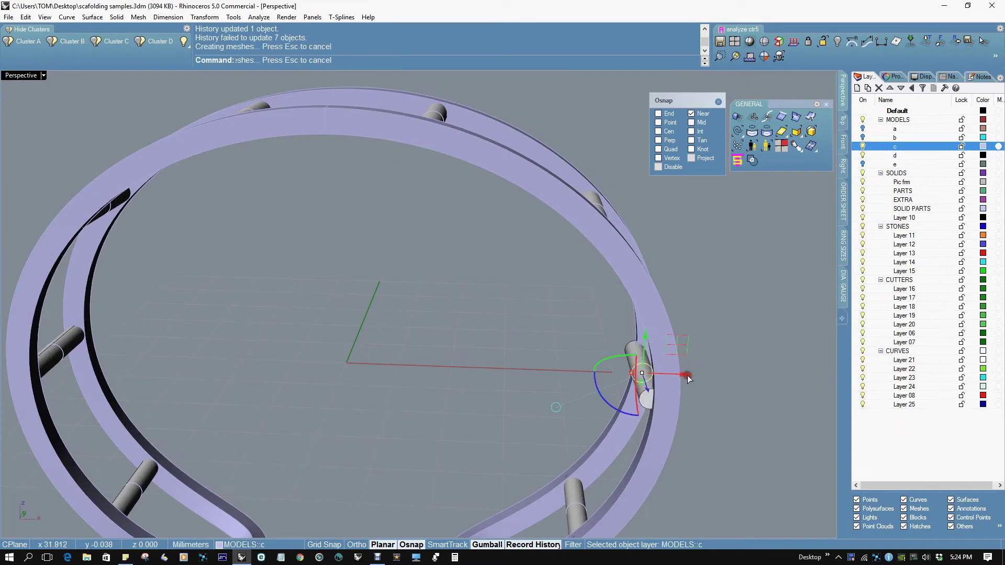
pyautogui.hotkey('ctrl', 'F2')
pyautogui.scroll(6, 630, 344)
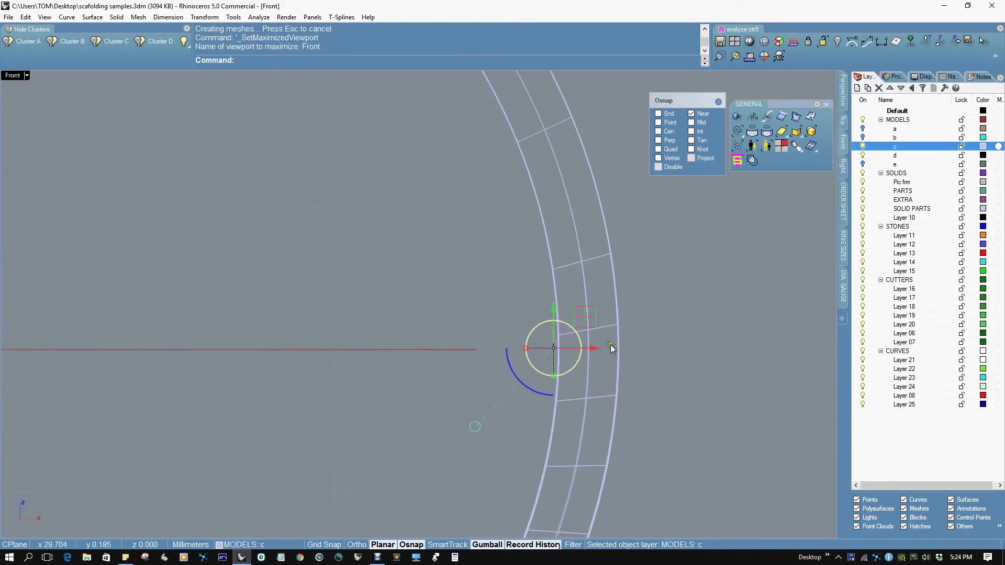
pyautogui.moveTo(596, 348); pyautogui.dragTo(581, 351)
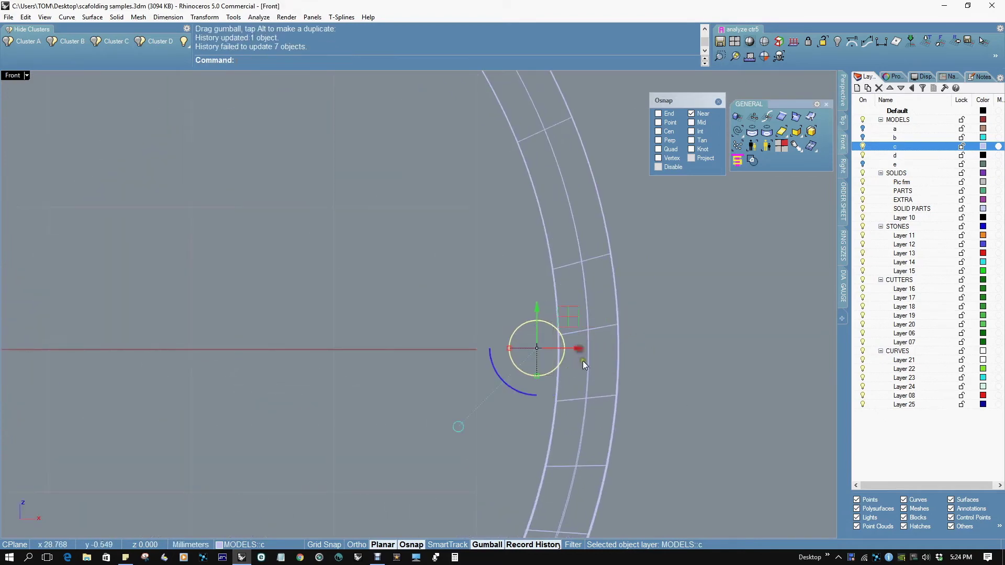
# Check in perspective how the moved bar and its ends meet the bracelet's two rails
pyautogui.hotkey('ctrl', 'F4')
pyautogui.scroll(8, 661, 341)
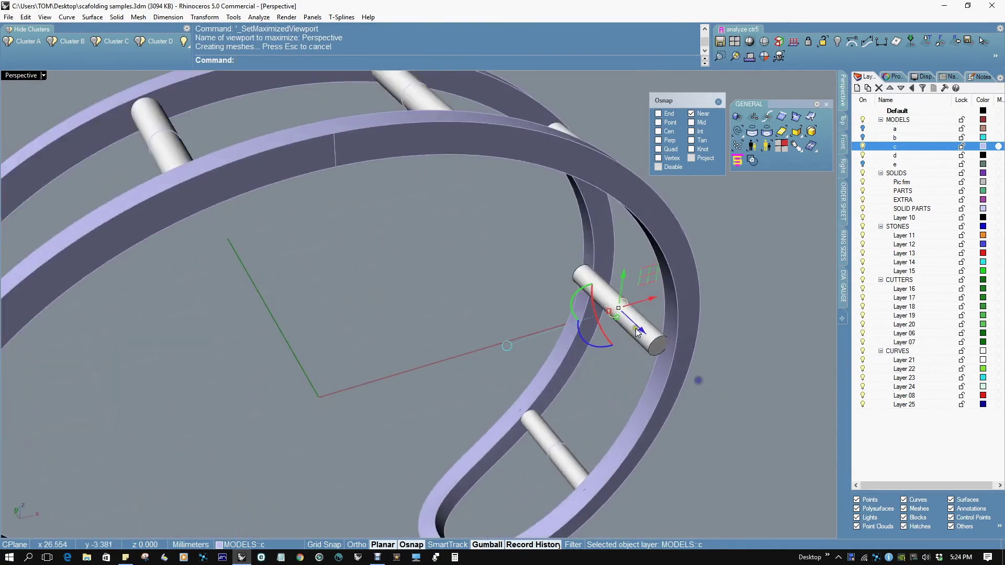
pyautogui.moveTo(563, 300); pyautogui.dragTo(657, 296, button='right')
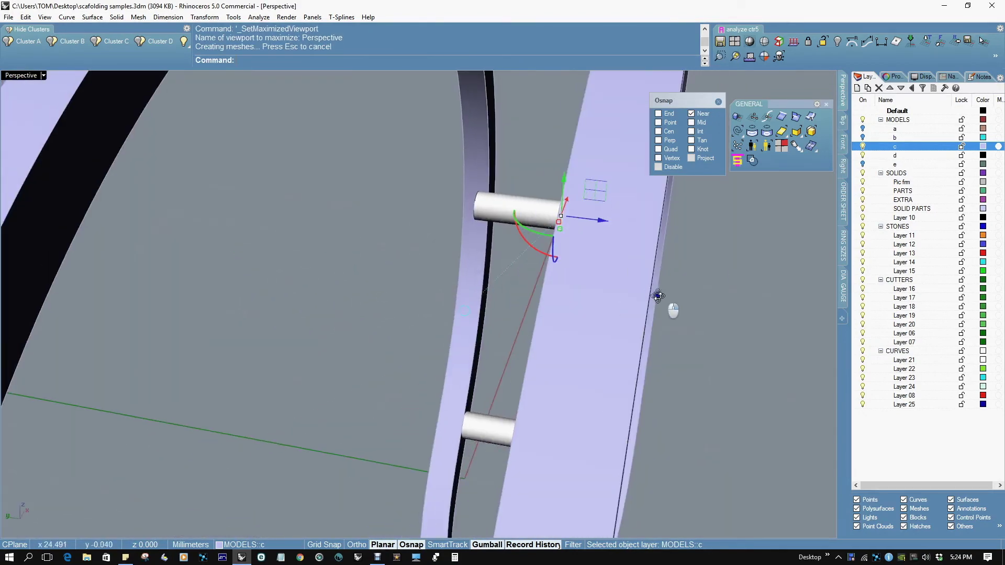
pyautogui.moveTo(532, 238); pyautogui.dragTo(494, 246, button='right')
pyautogui.click(492, 256)
pyautogui.click(508, 203)
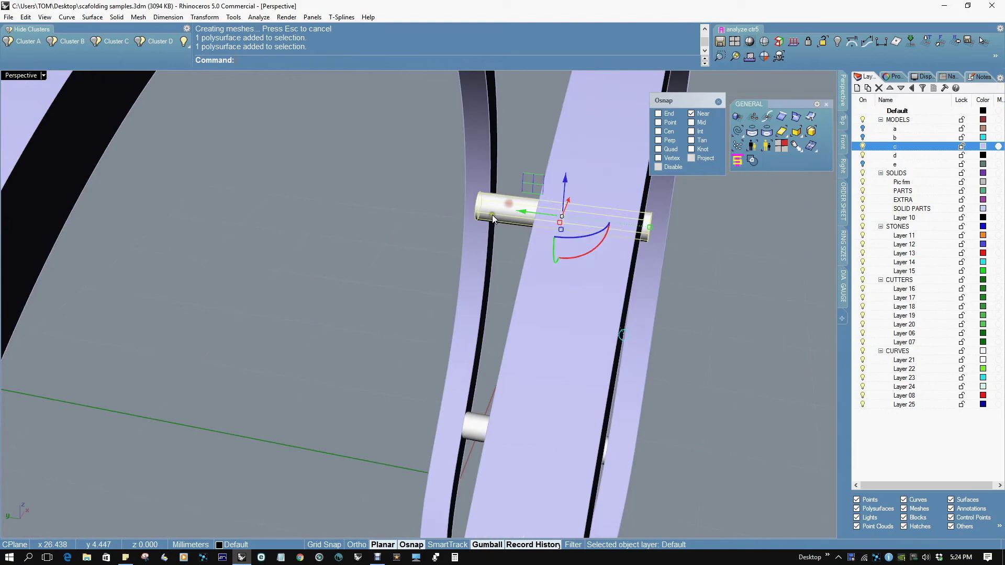
pyautogui.scroll(-10, 686, 297)
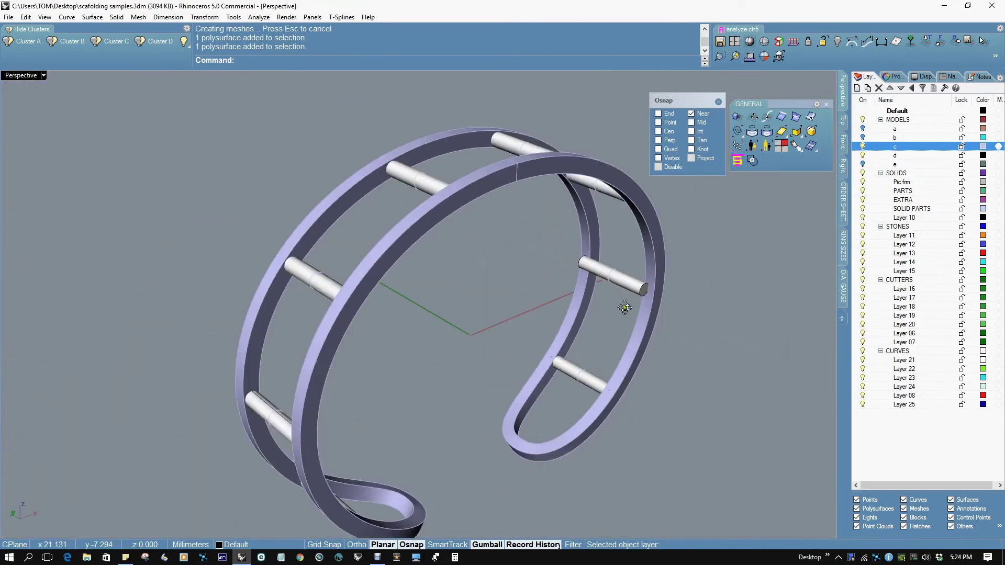
# Select all the bars and circles without the bracelet and stretch them lengthwise toward both rails, accepting the broken history
pyautogui.moveTo(411, 247); pyautogui.dragTo(542, 133, button='right')
pyautogui.hotkey('ctrl', 'a')
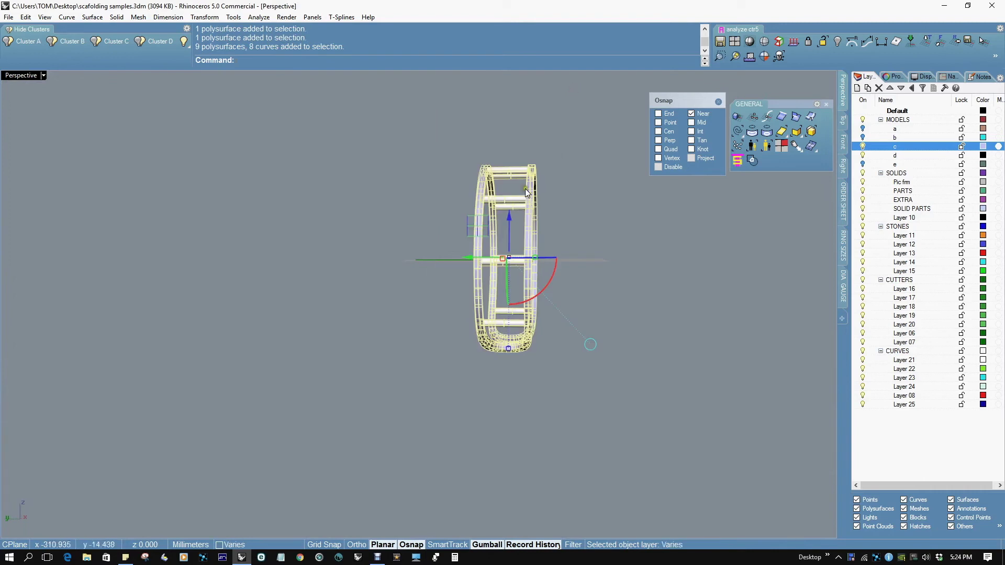
pyautogui.keyDown('ctrl'); pyautogui.click(526, 193); pyautogui.keyUp('ctrl')
pyautogui.moveTo(548, 200); pyautogui.dragTo(538, 312, button='right')
pyautogui.scroll(4, 522, 257)
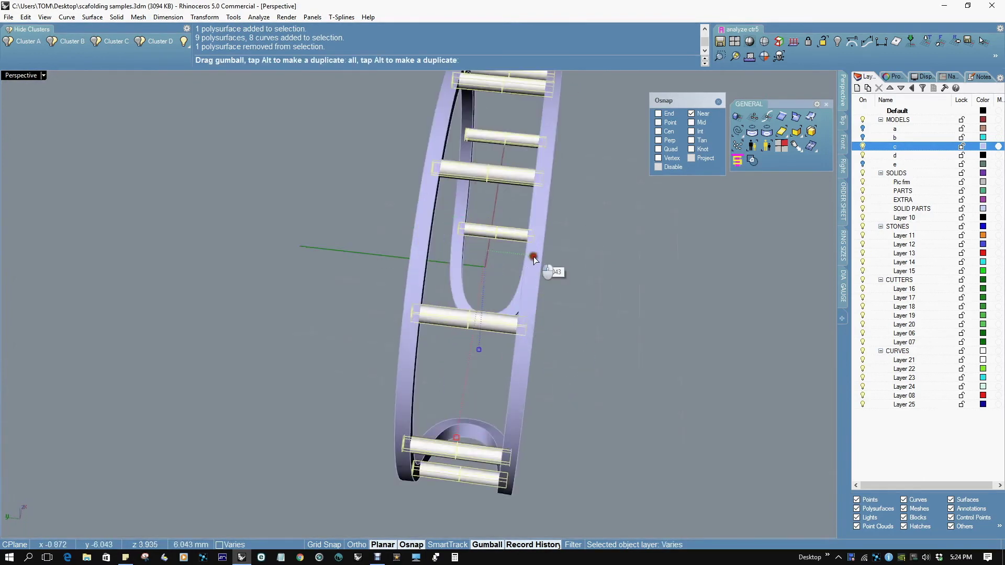
pyautogui.moveTo(535, 256); pyautogui.dragTo(535, 258)
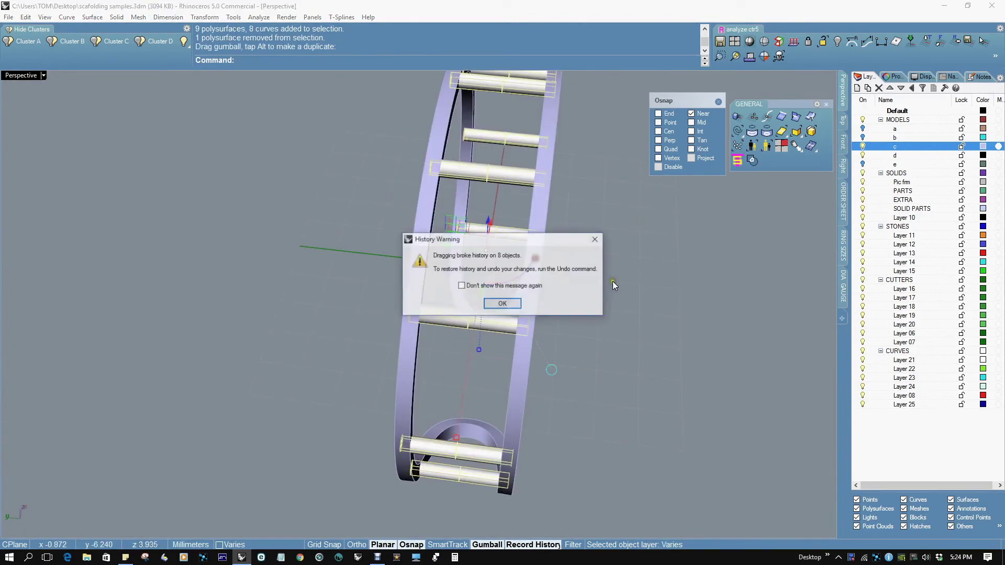
pyautogui.click(514, 303)
pyautogui.click(640, 333)
# Inspect the lengthened bars and the protruding end of the offset bar against the bracelet rails from several angles
pyautogui.moveTo(682, 309); pyautogui.dragTo(472, 228, button='right')
pyautogui.scroll(-4, 561, 250)
pyautogui.scroll(5, 529, 272)
pyautogui.moveTo(550, 317); pyautogui.dragTo(566, 327, button='right')
pyautogui.scroll(3, 602, 328)
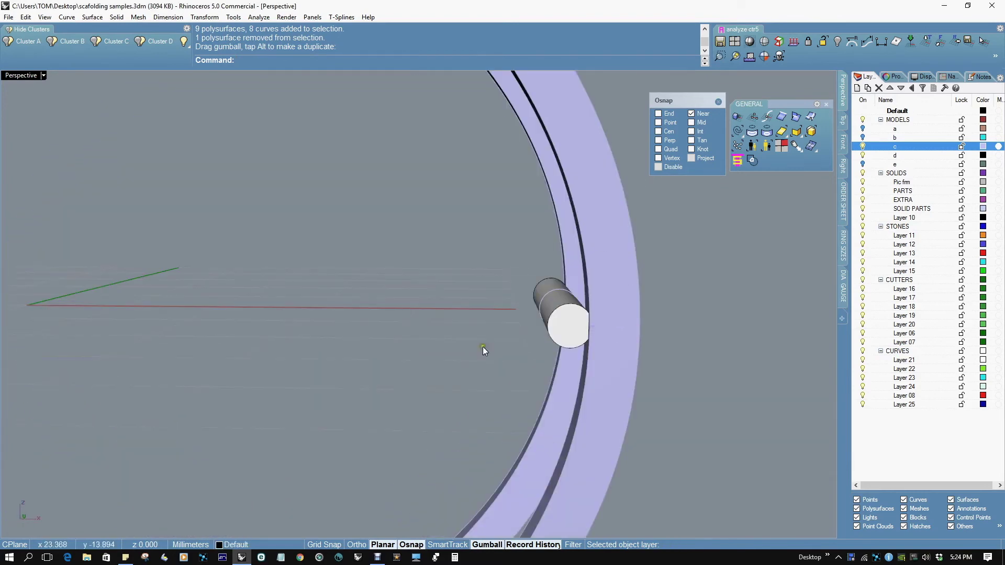
pyautogui.scroll(-3, 575, 314)
pyautogui.moveTo(322, 425); pyautogui.dragTo(467, 277, button='right')
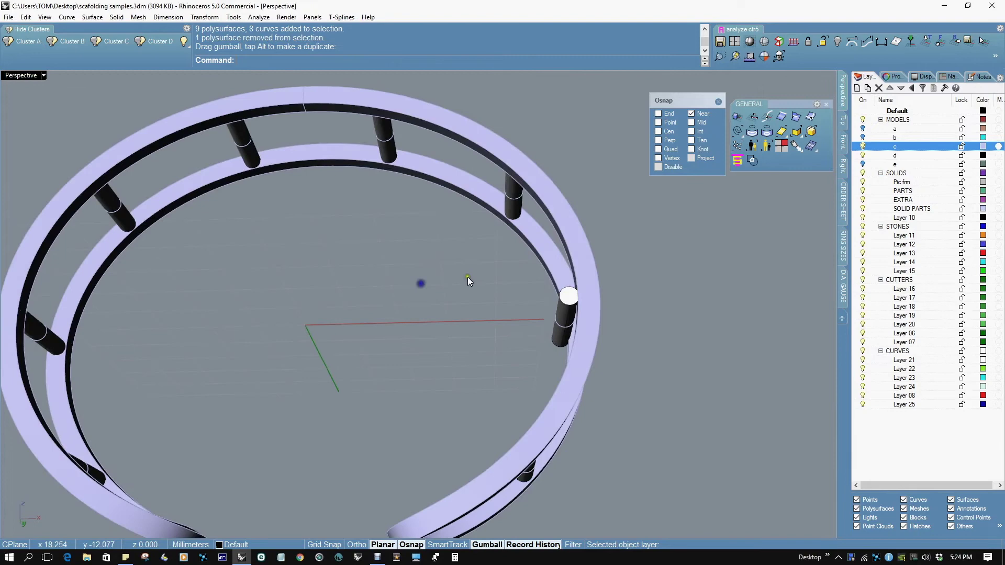
pyautogui.moveTo(136, 401); pyautogui.dragTo(516, 322, button='right')
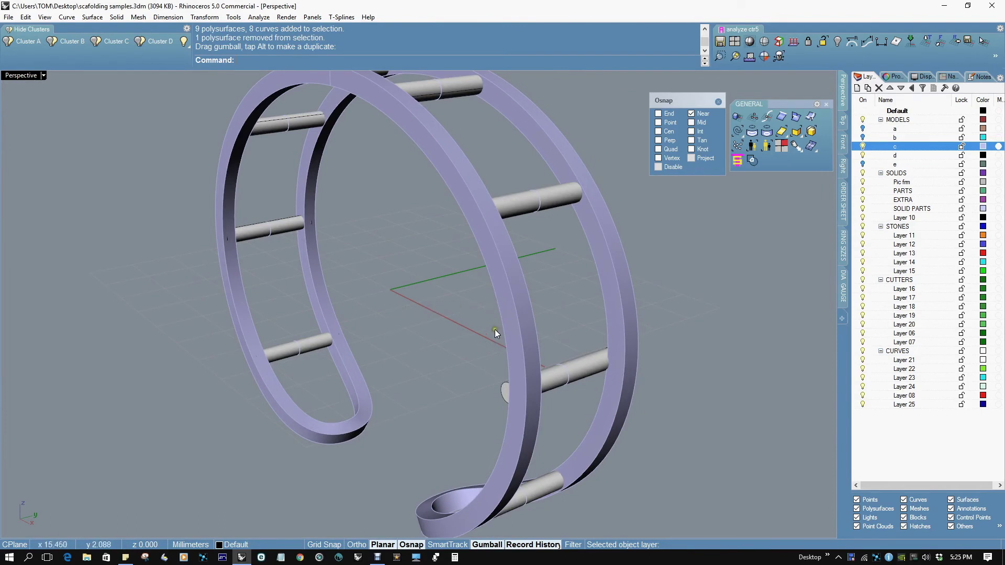
pyautogui.moveTo(498, 280); pyautogui.dragTo(529, 269, button='right')
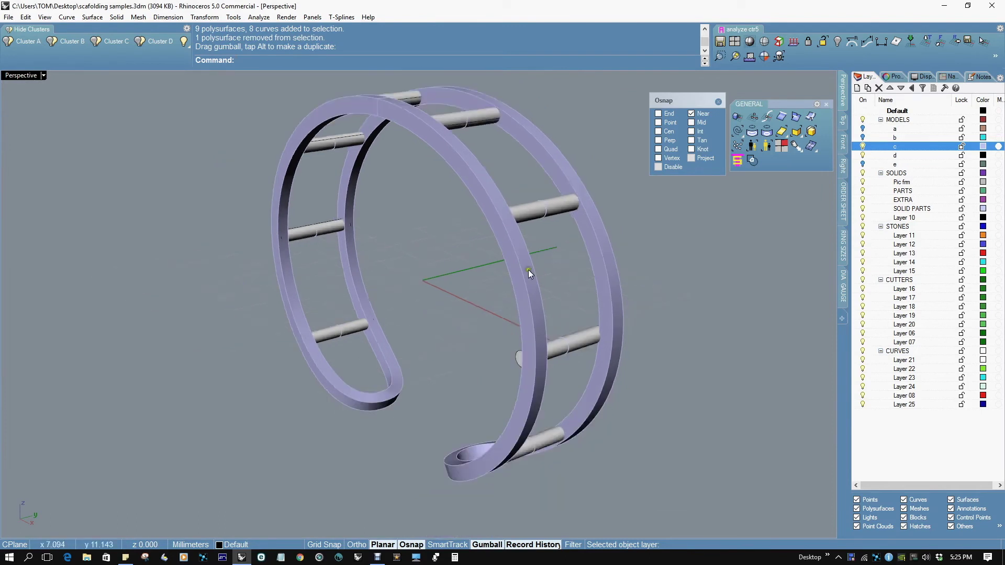